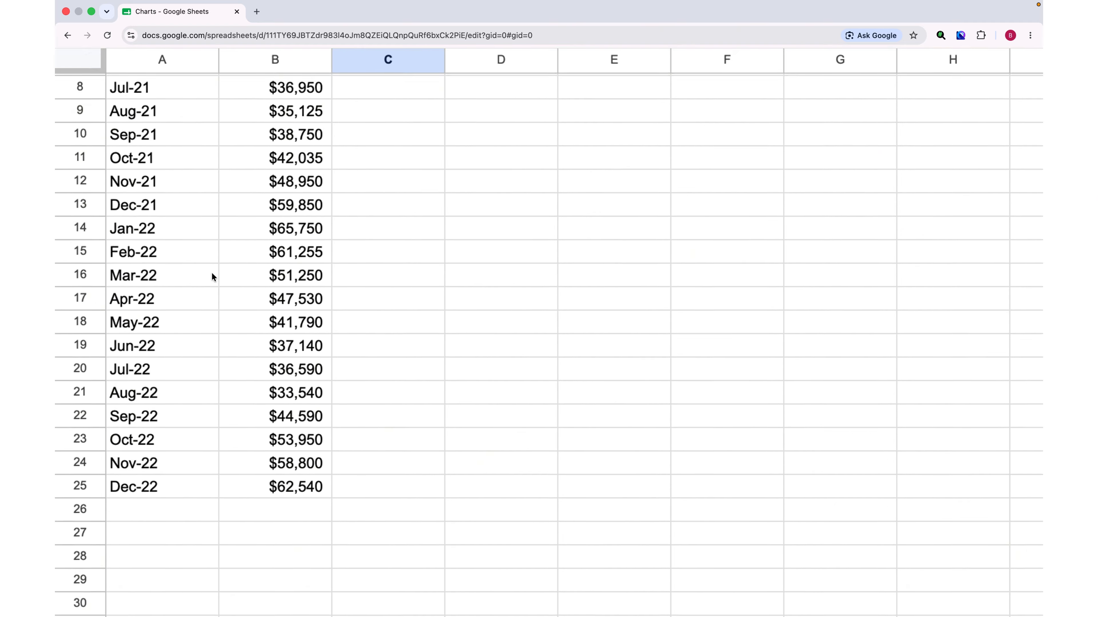
Select the Month header cell and insert a chart from the monthly sales data.
scroll(212, 273, "up", 6)
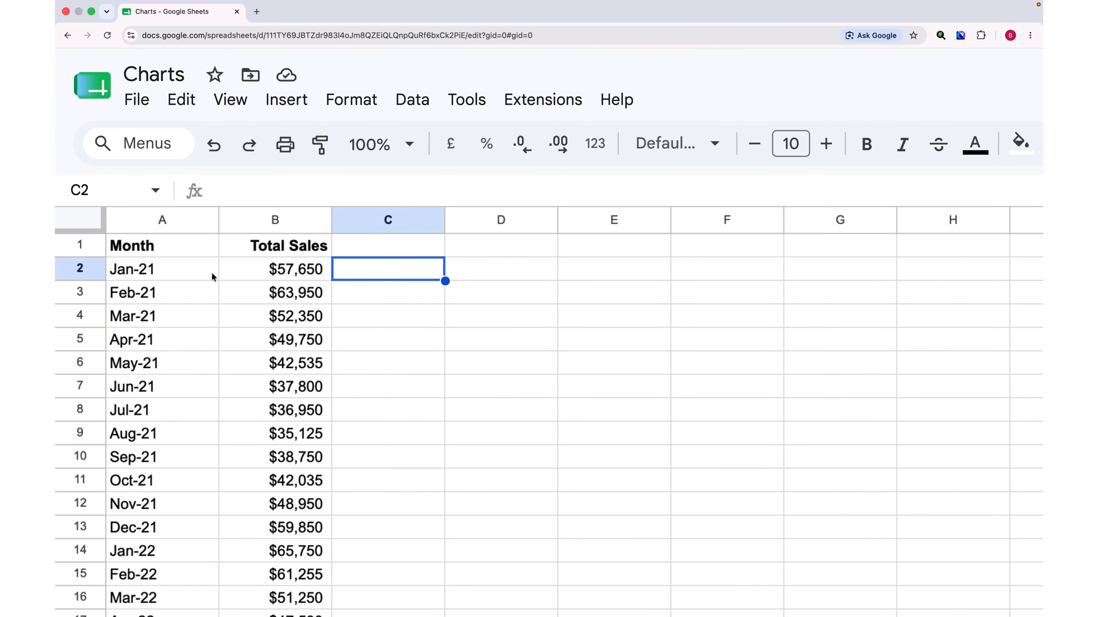
left_click(142, 244)
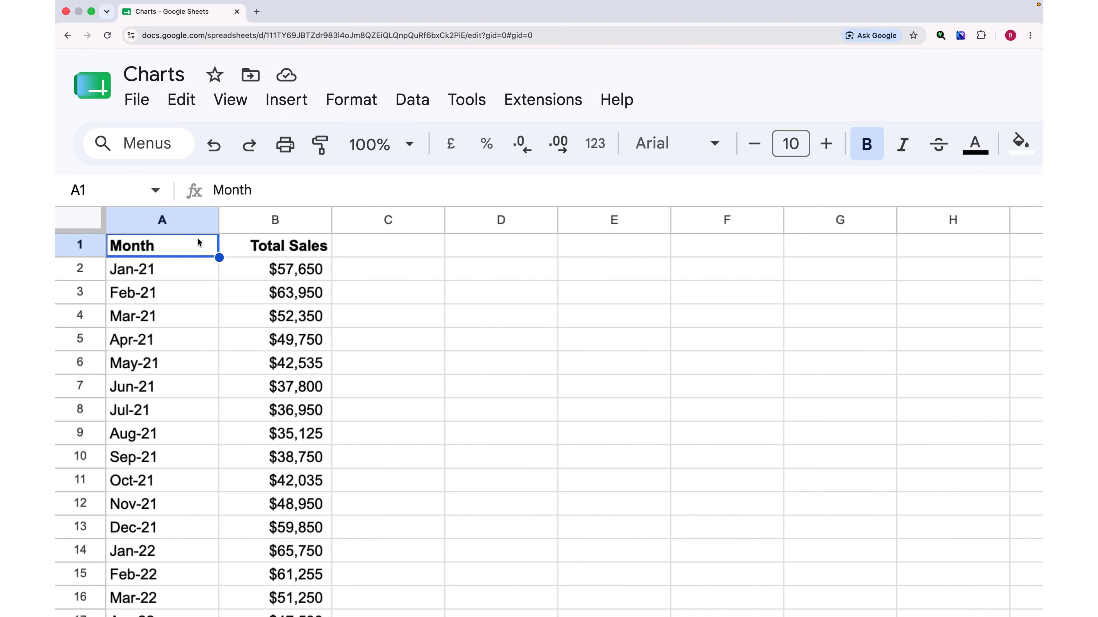
left_click(277, 249)
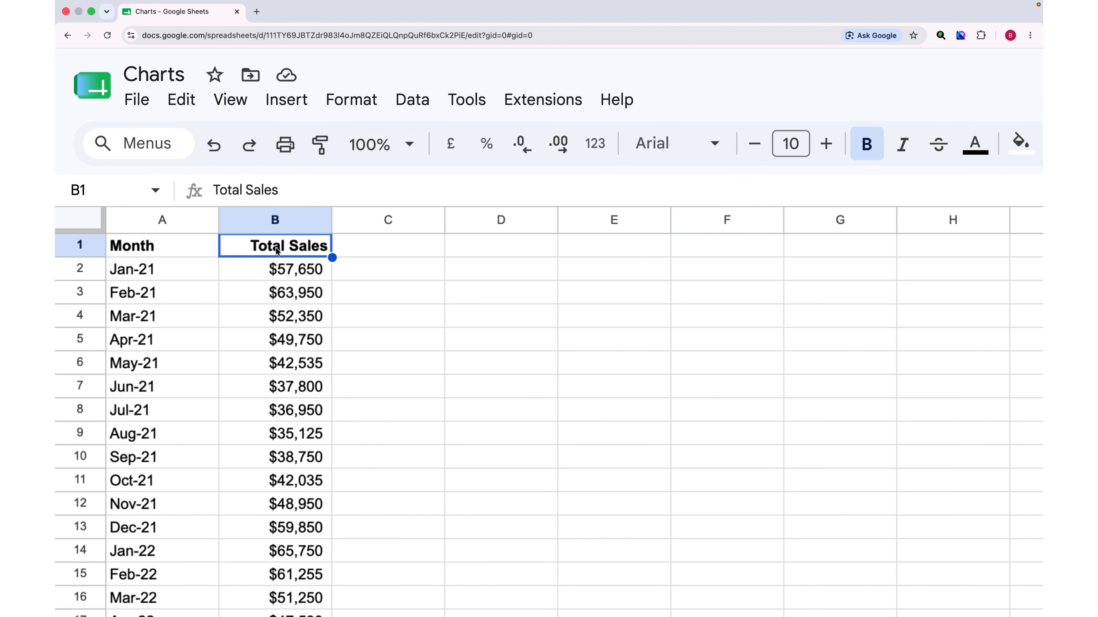
left_click(164, 245)
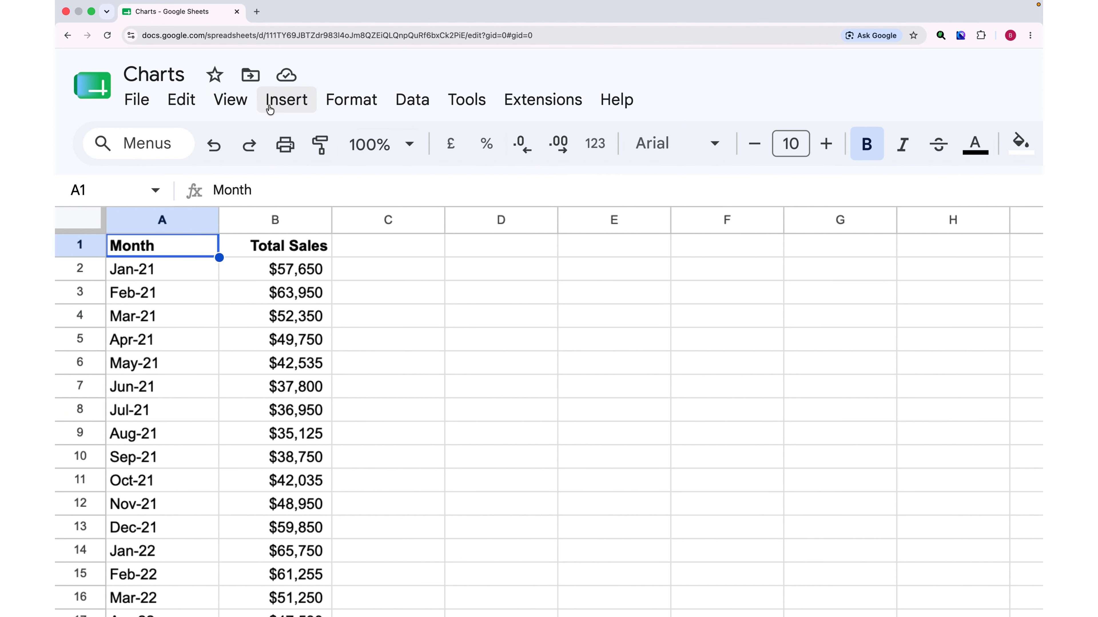
left_click(283, 104)
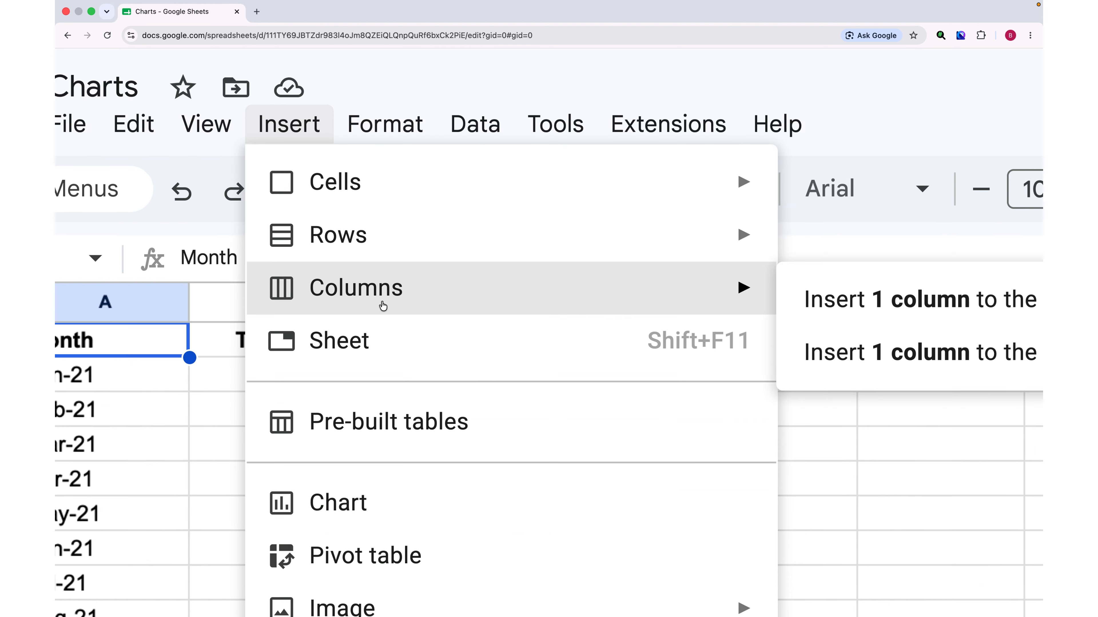
scroll(380, 306, "down", 4)
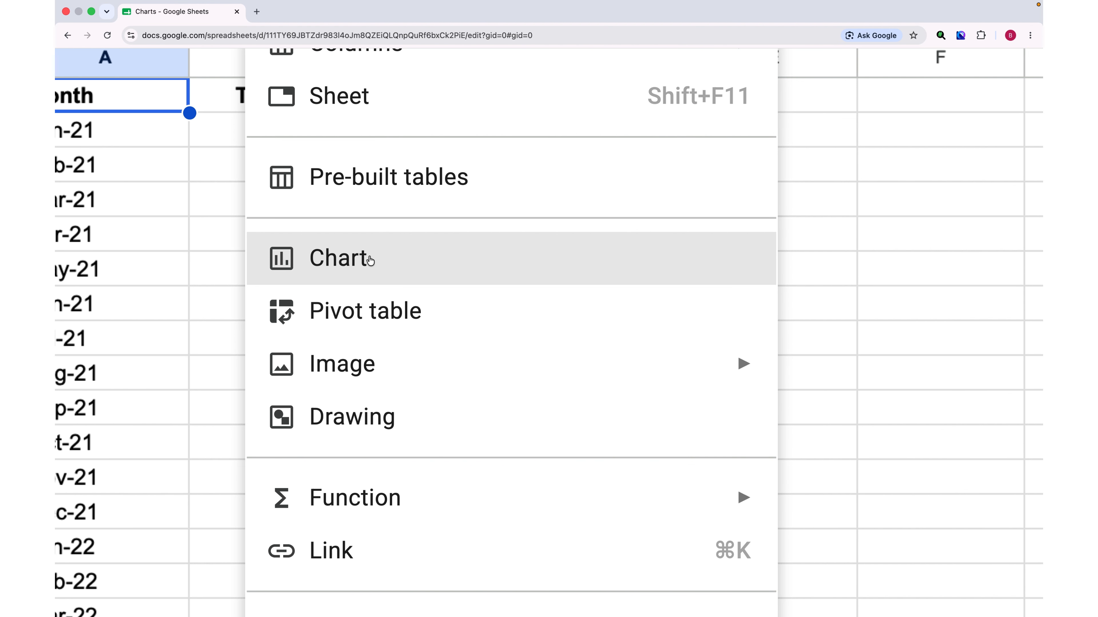
left_click(357, 260)
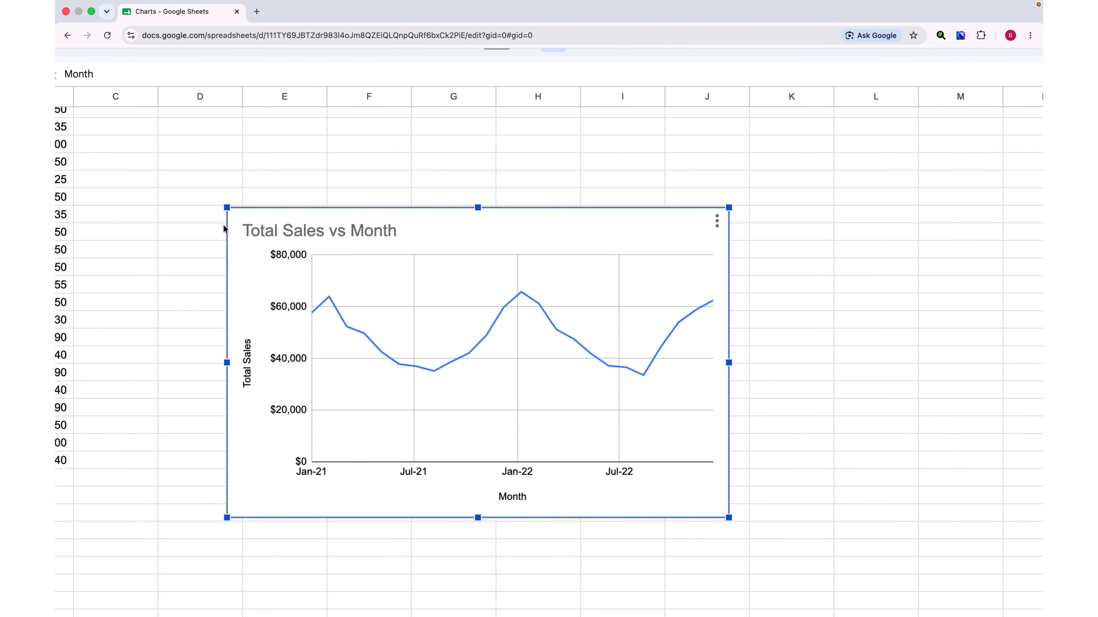
Open the chart editor and enlarge the chart to span about columns C to M and rows 2 to 32.
double_click(302, 230)
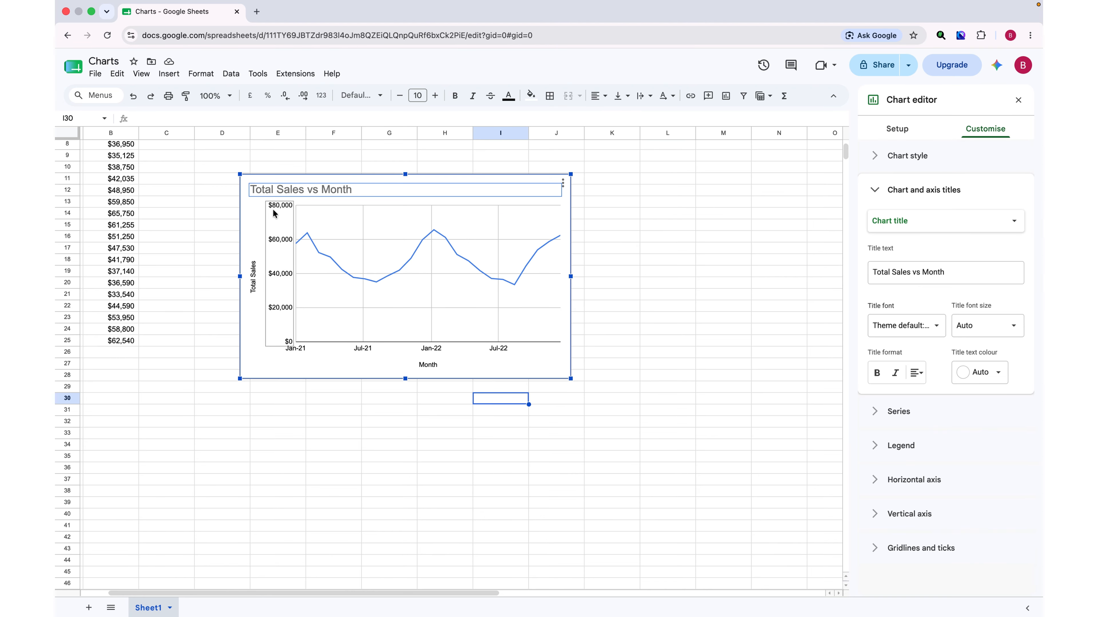
left_click(274, 212)
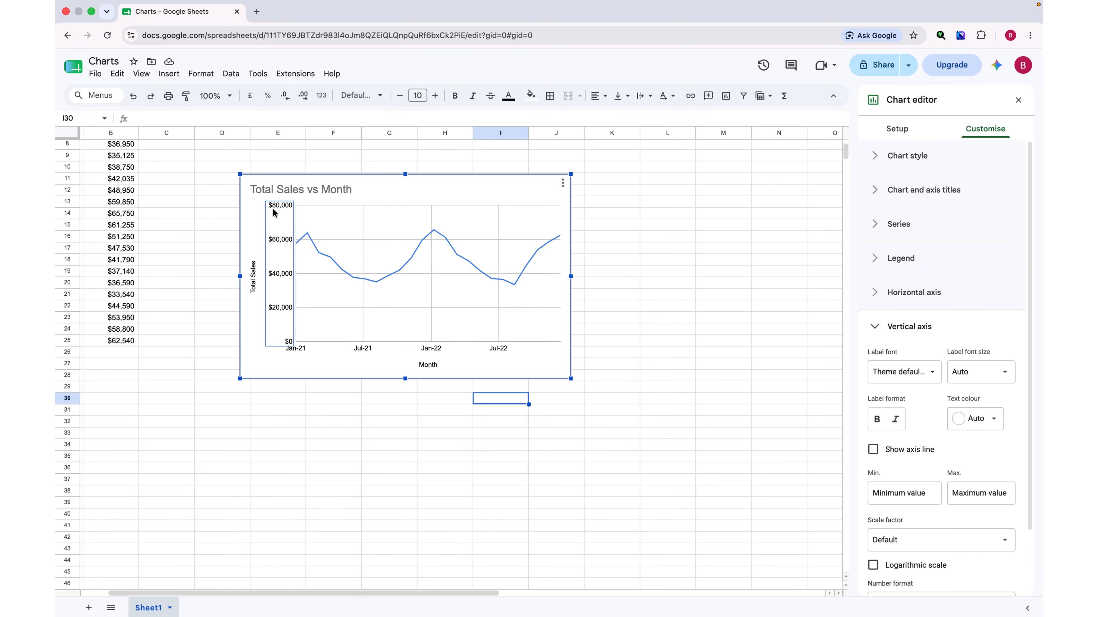
left_click(297, 192)
scroll(296, 193, "up", 4)
scroll(297, 192, "left", 1)
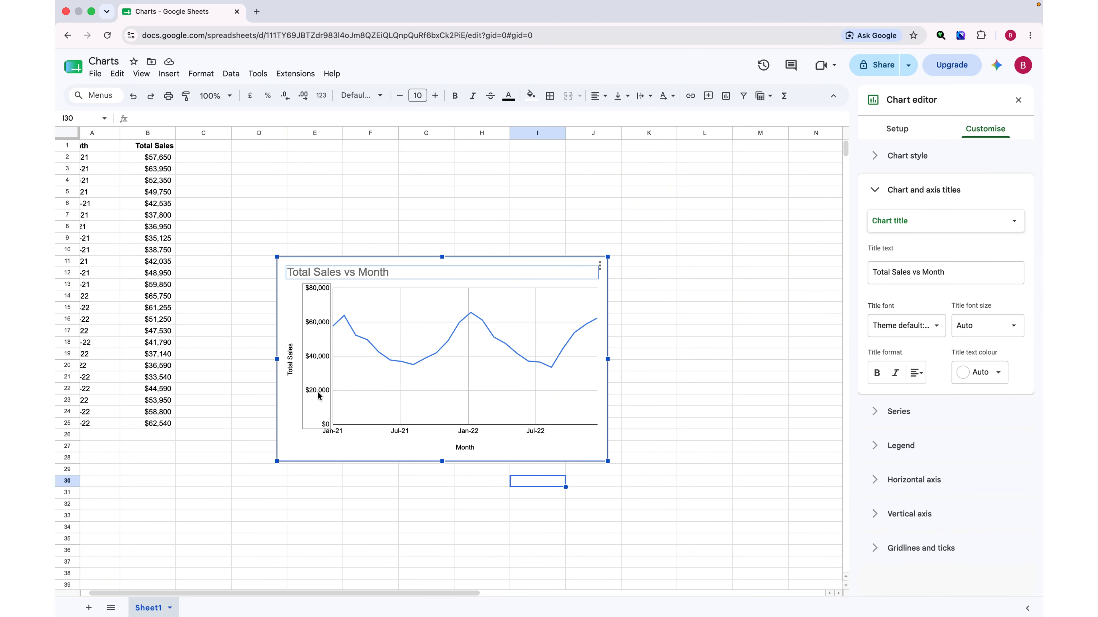
left_click_drag(634, 386, 784, 502)
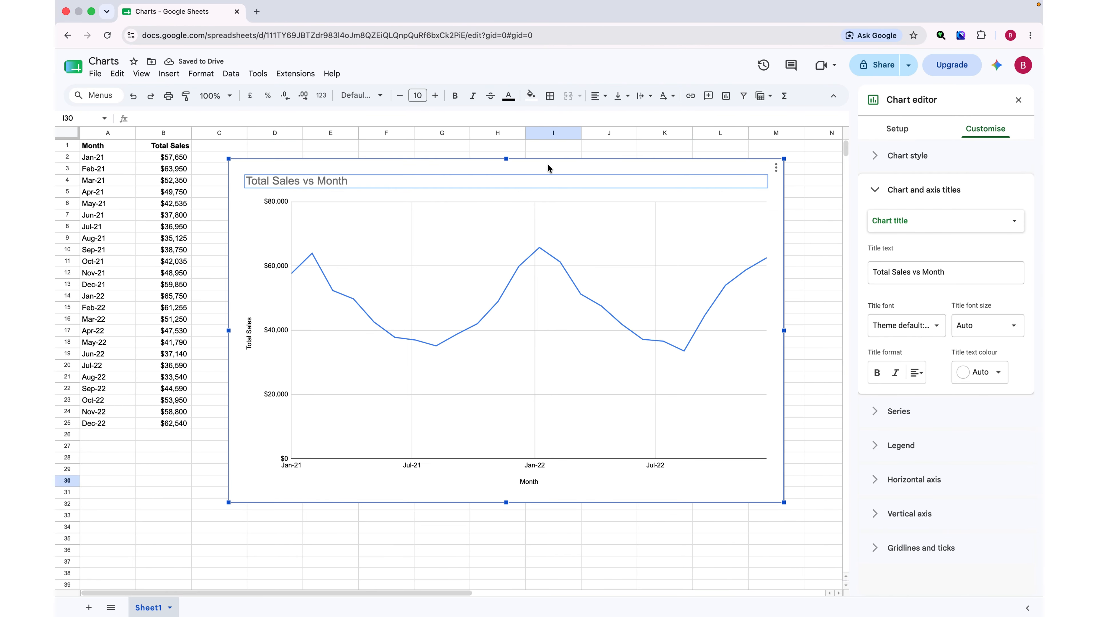
left_click(467, 185)
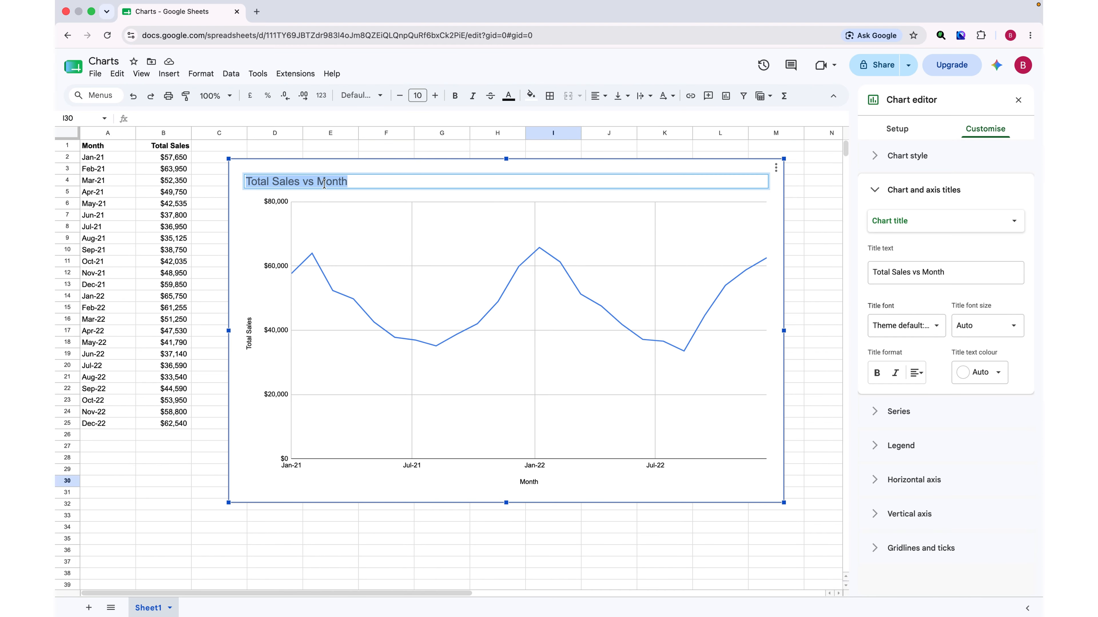
left_click(373, 170)
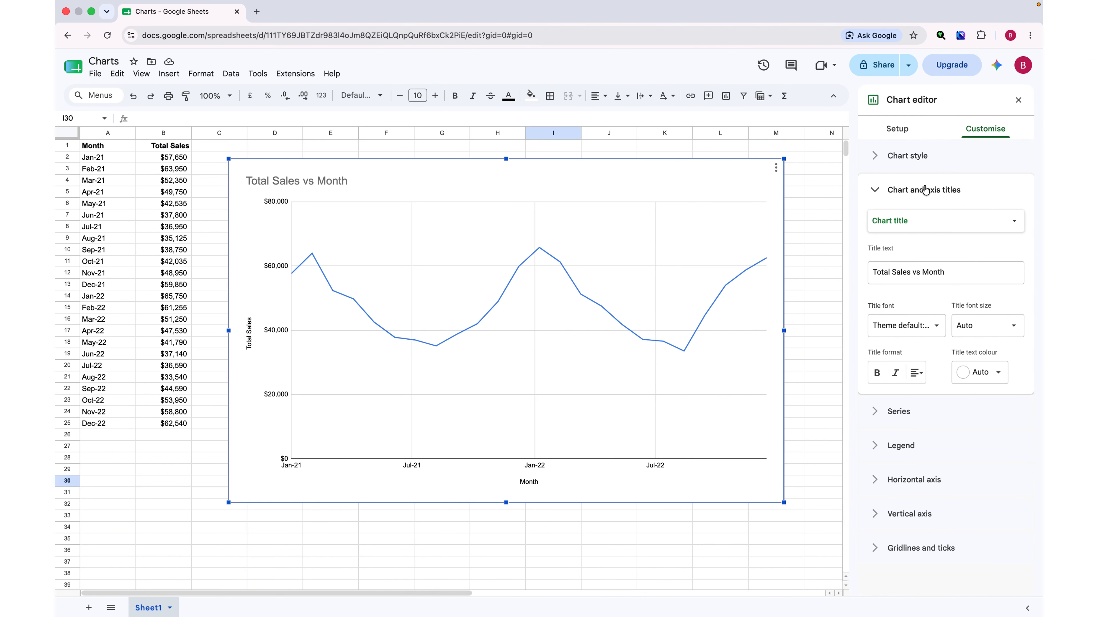
Try the Histogram chart and Area chart types for the chart.
left_click(895, 135)
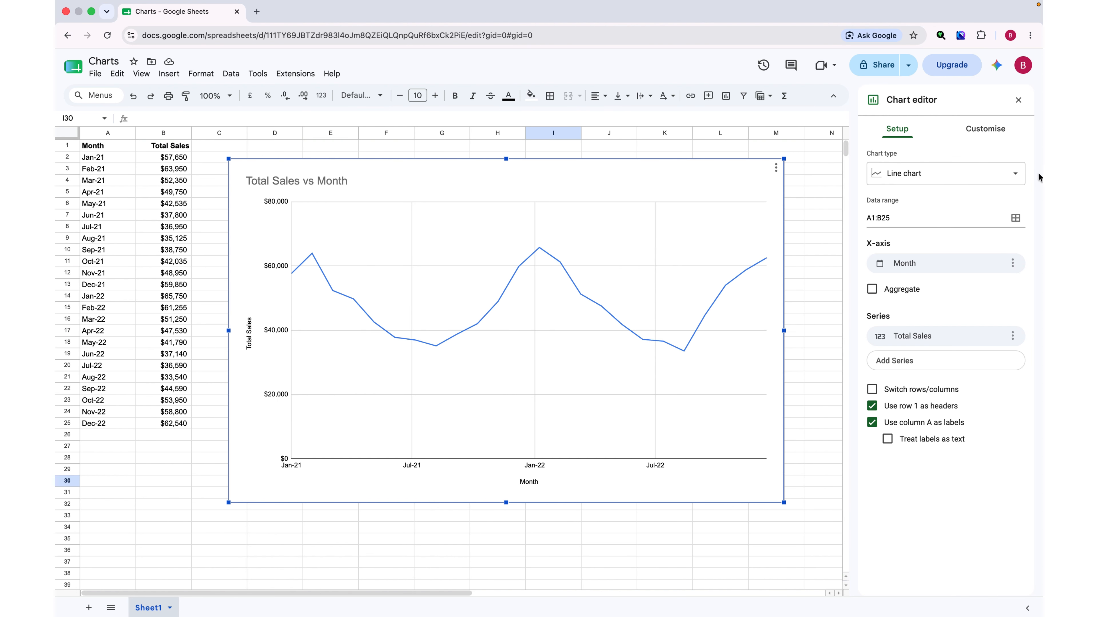
left_click(1016, 174)
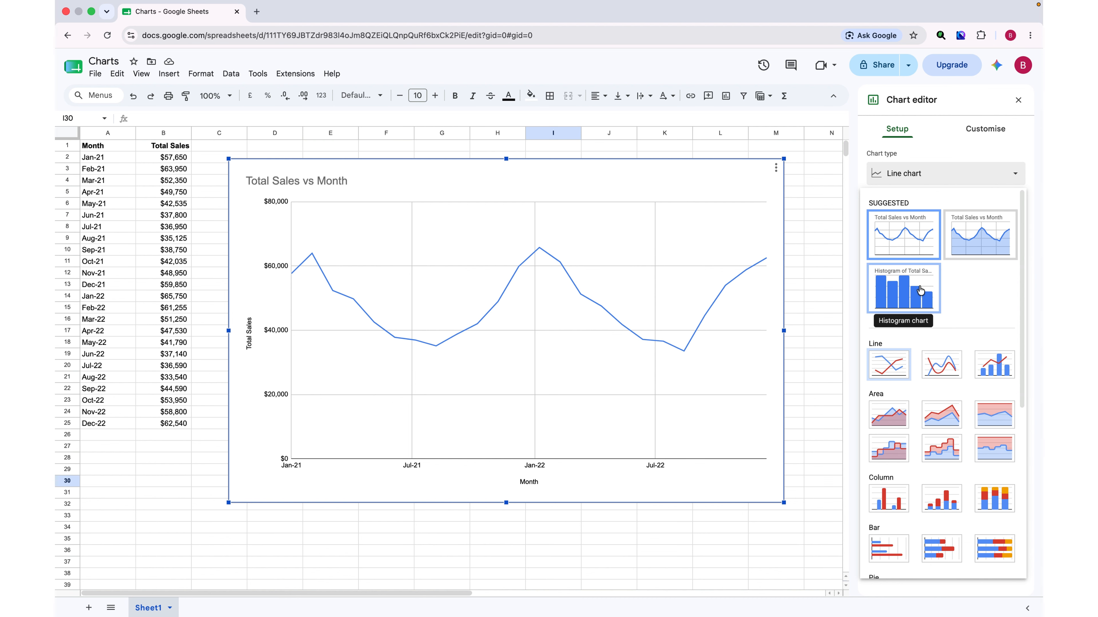
left_click(902, 297)
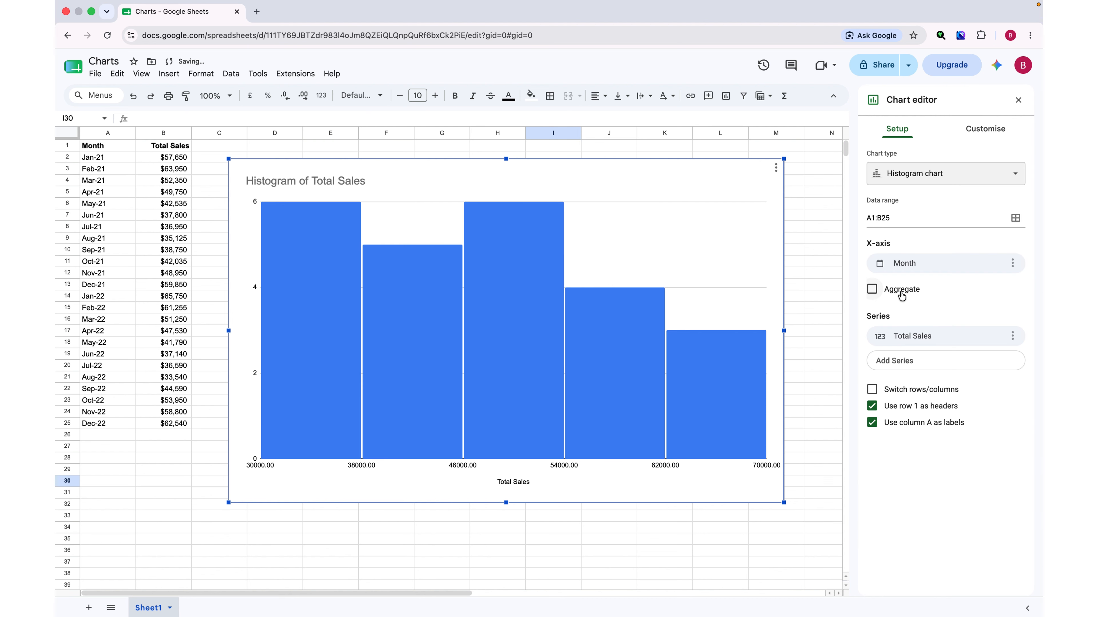
left_click(992, 177)
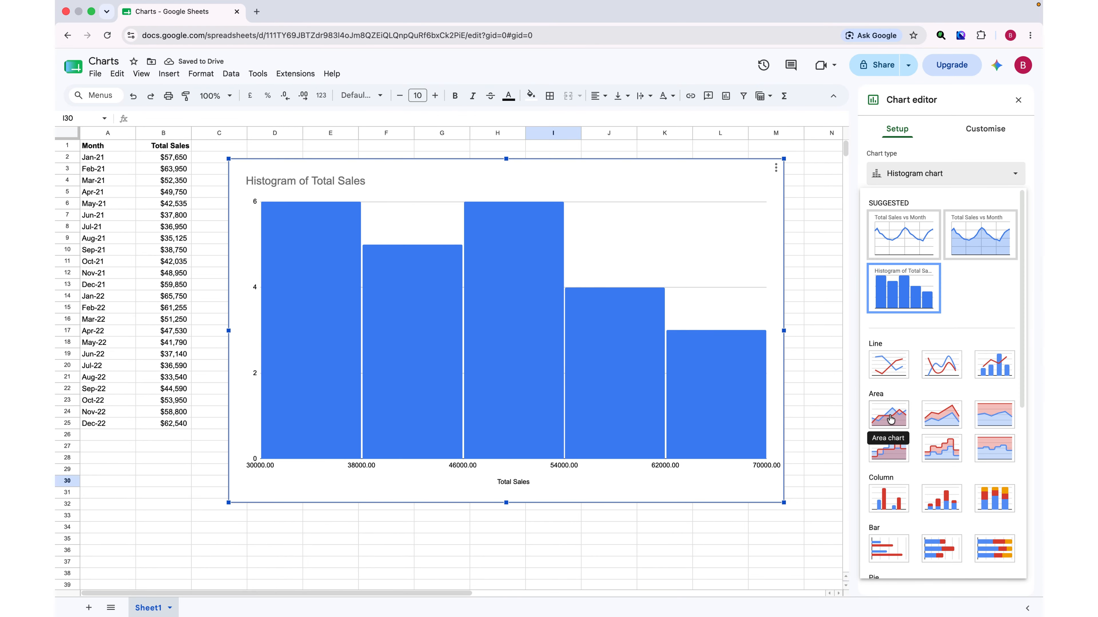
left_click(891, 419)
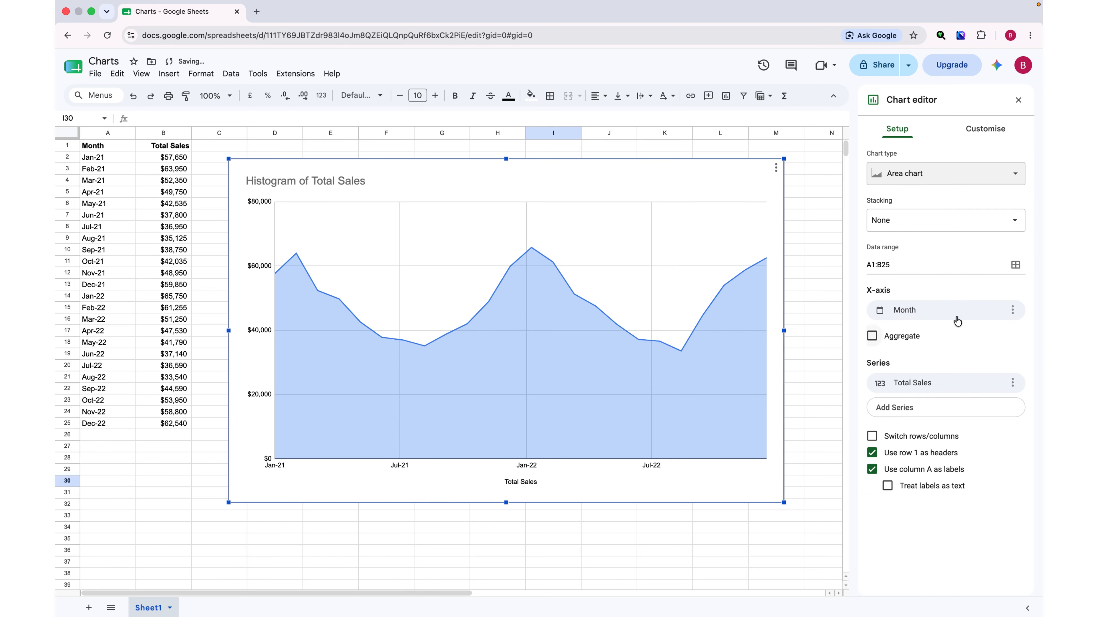
Switch the chart type to Doughnut chart.
left_click(1011, 176)
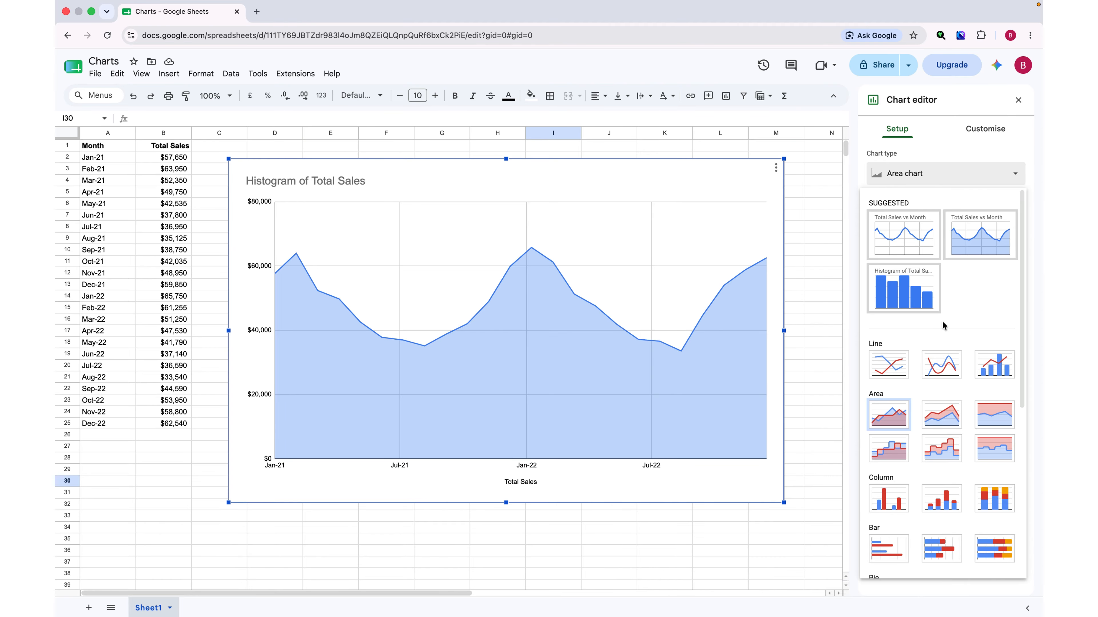
scroll(943, 325, "down", 8)
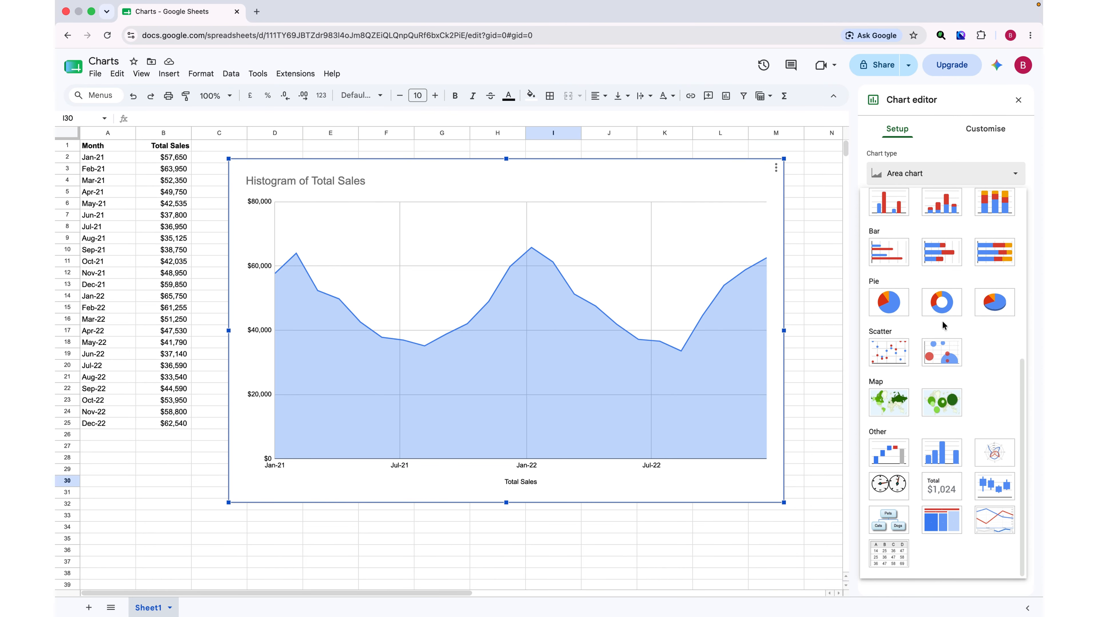
left_click(947, 301)
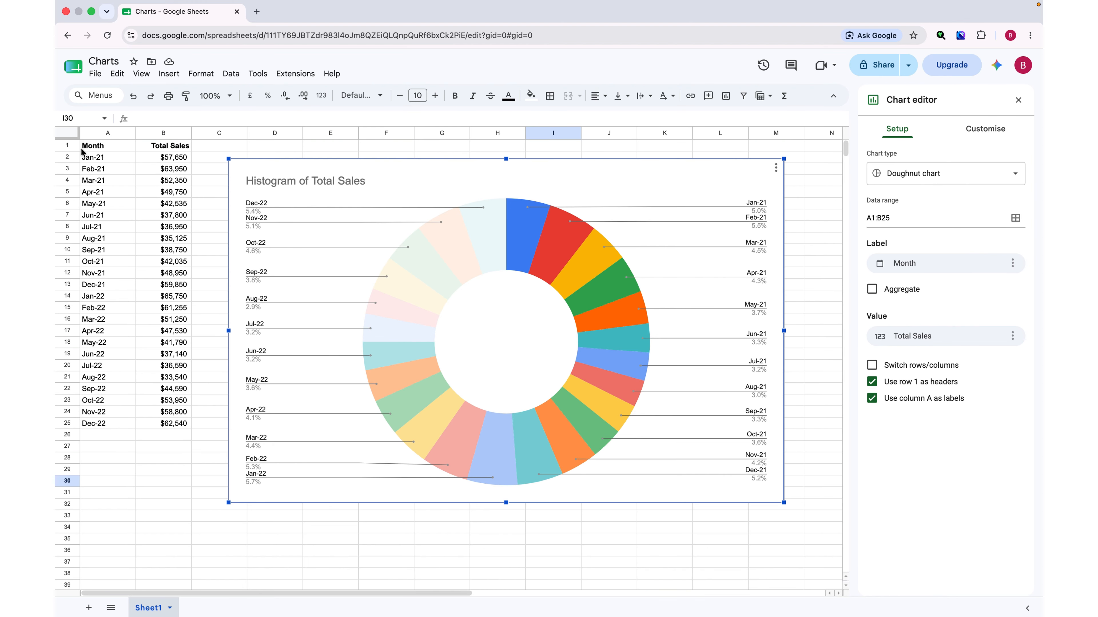
Reopen the chart editor on its setup settings.
left_click(95, 147)
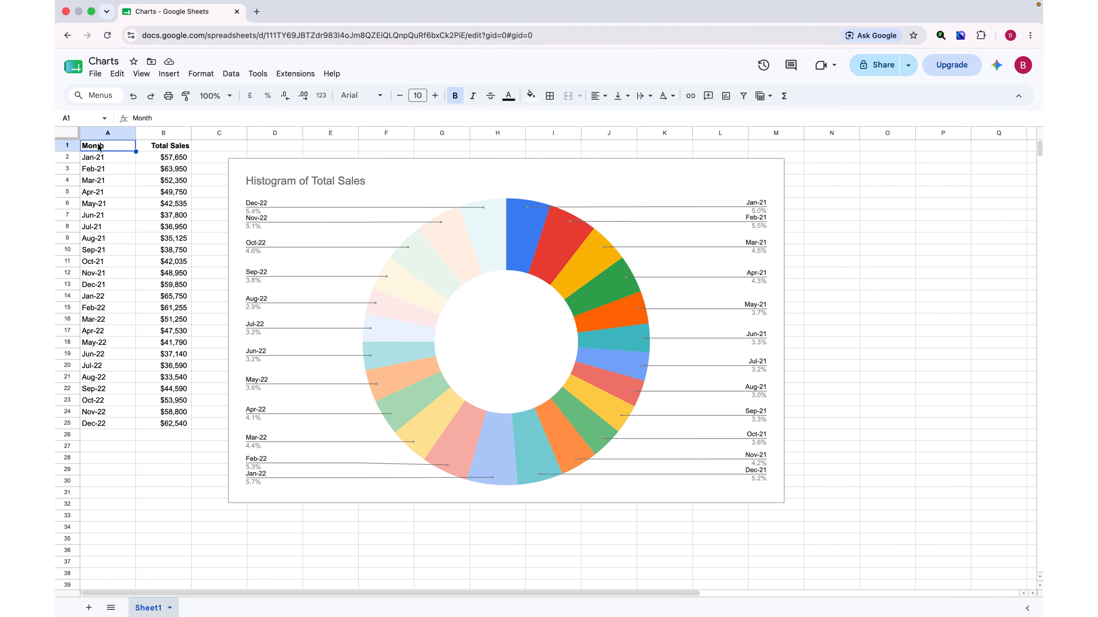
left_click(379, 189)
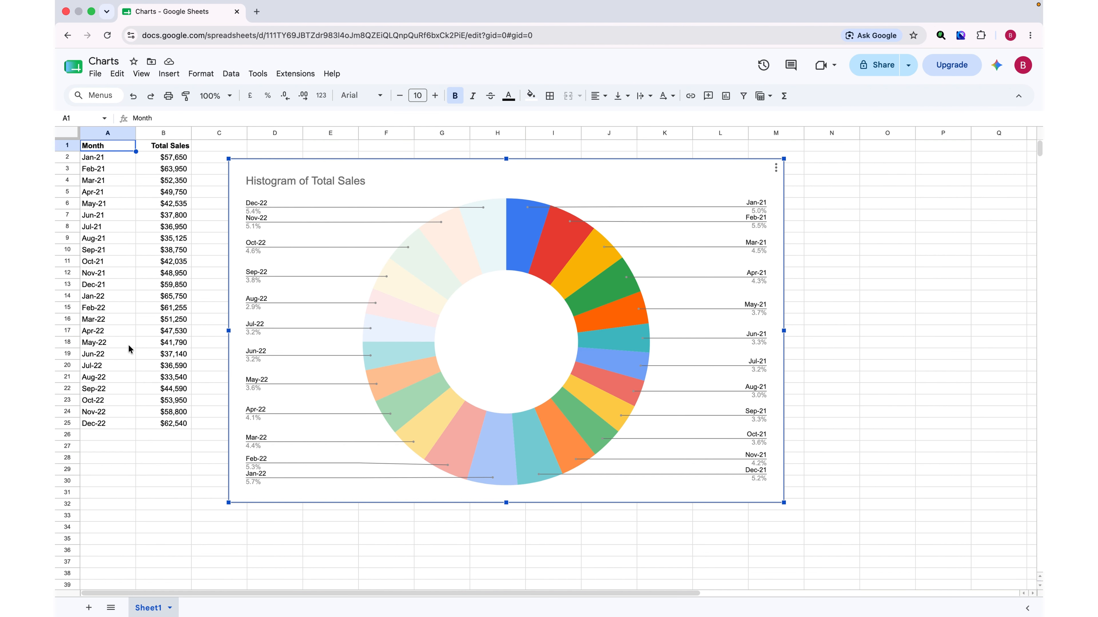
left_click(156, 424)
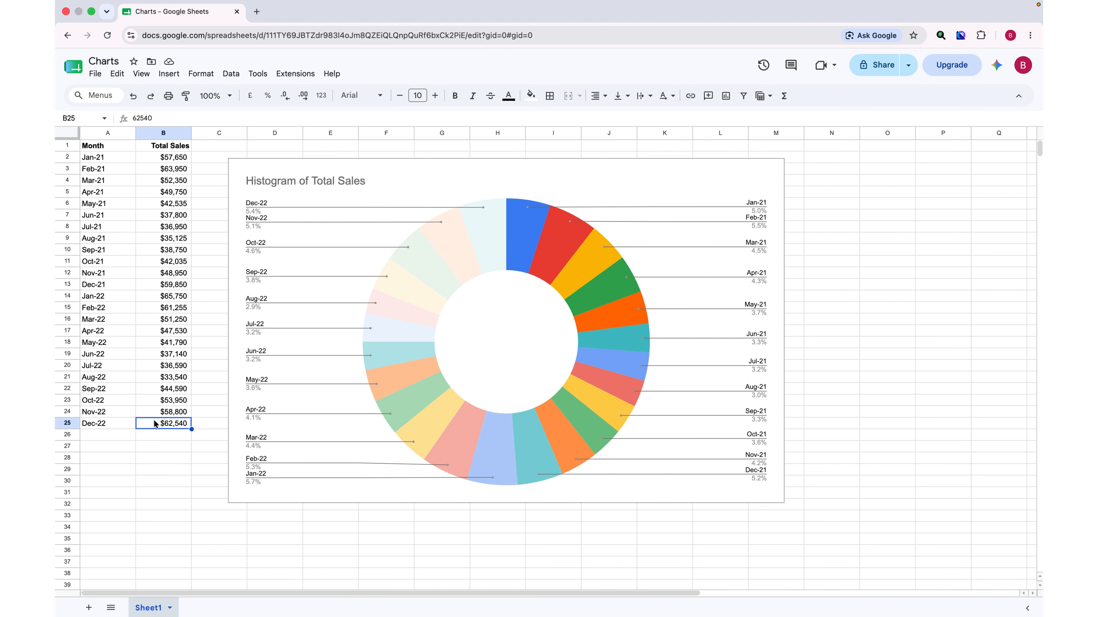
double_click(487, 177)
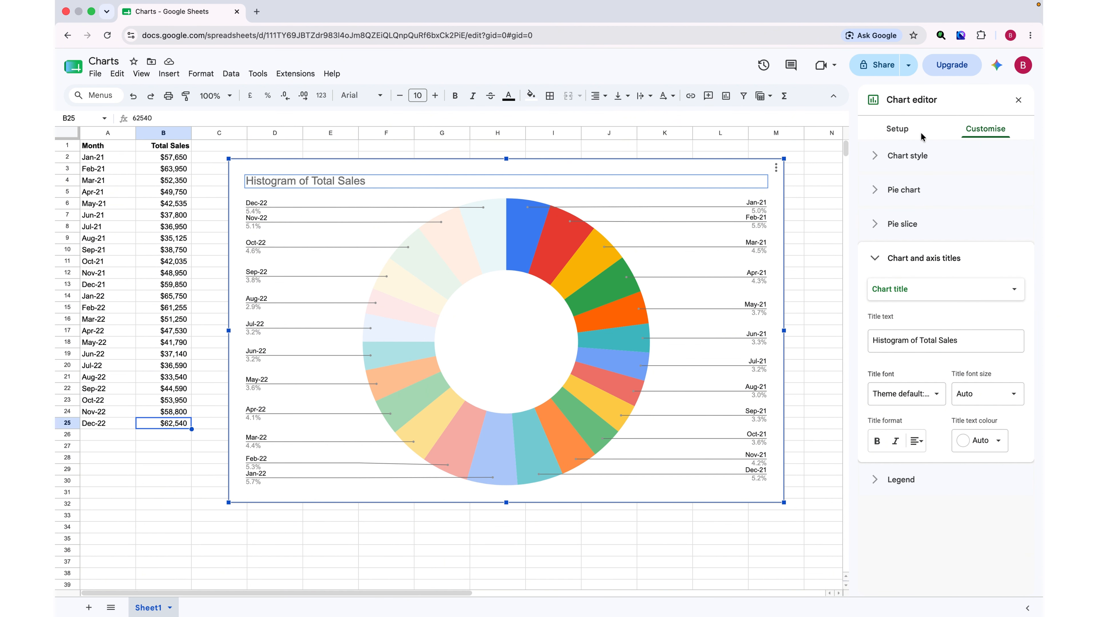
left_click(904, 135)
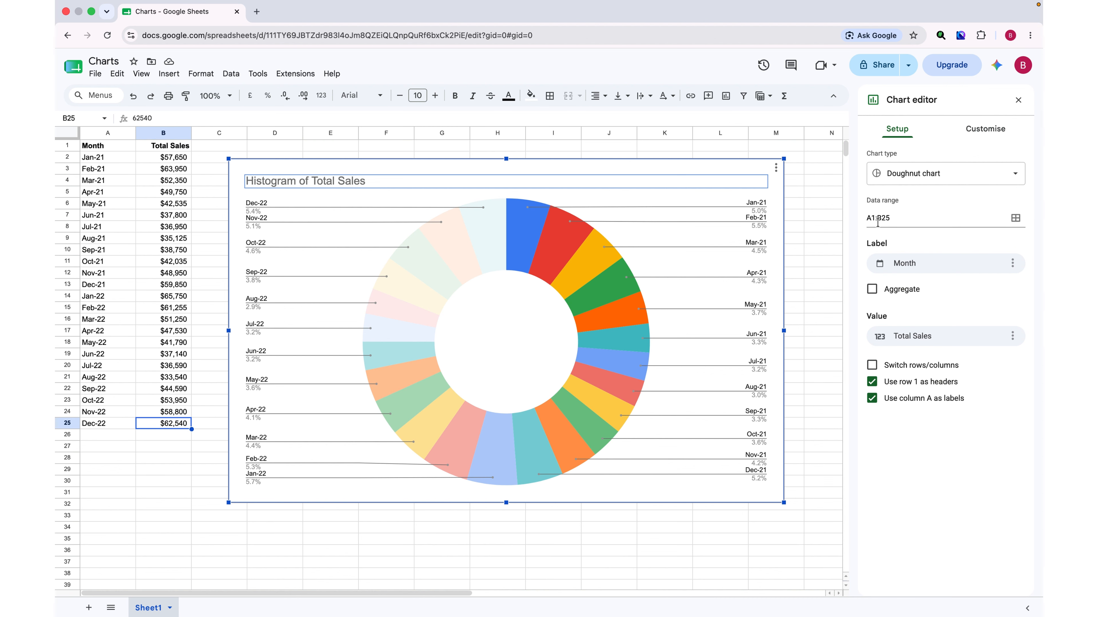
Try to change the chart's data range to A2:B10.
left_click(1016, 220)
left_click(615, 377)
left_click_drag(87, 161, 158, 254)
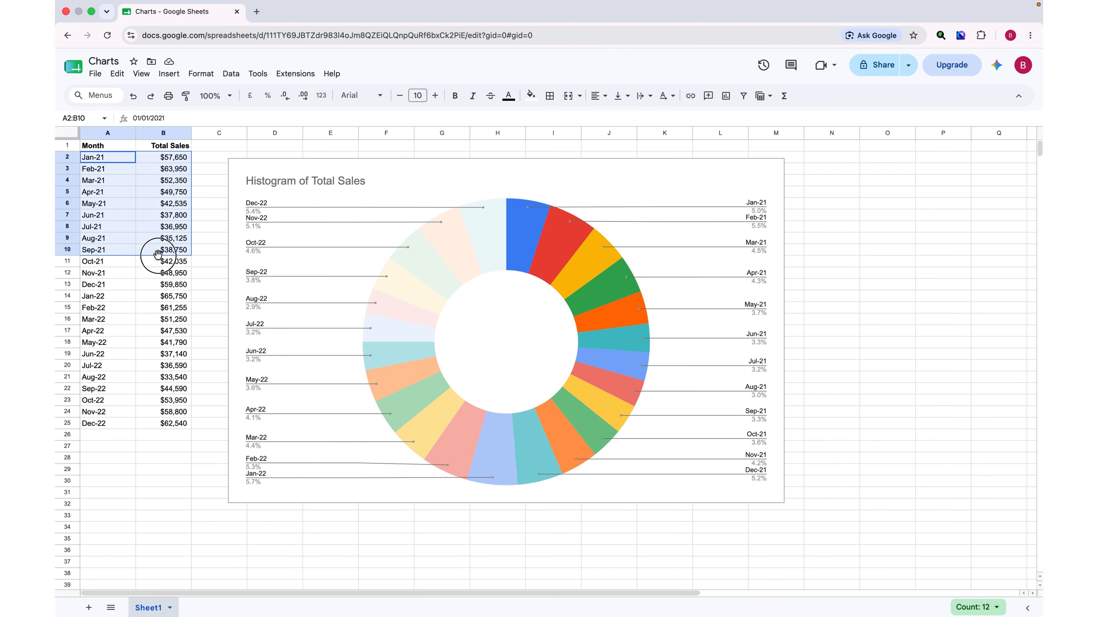
left_click(386, 184)
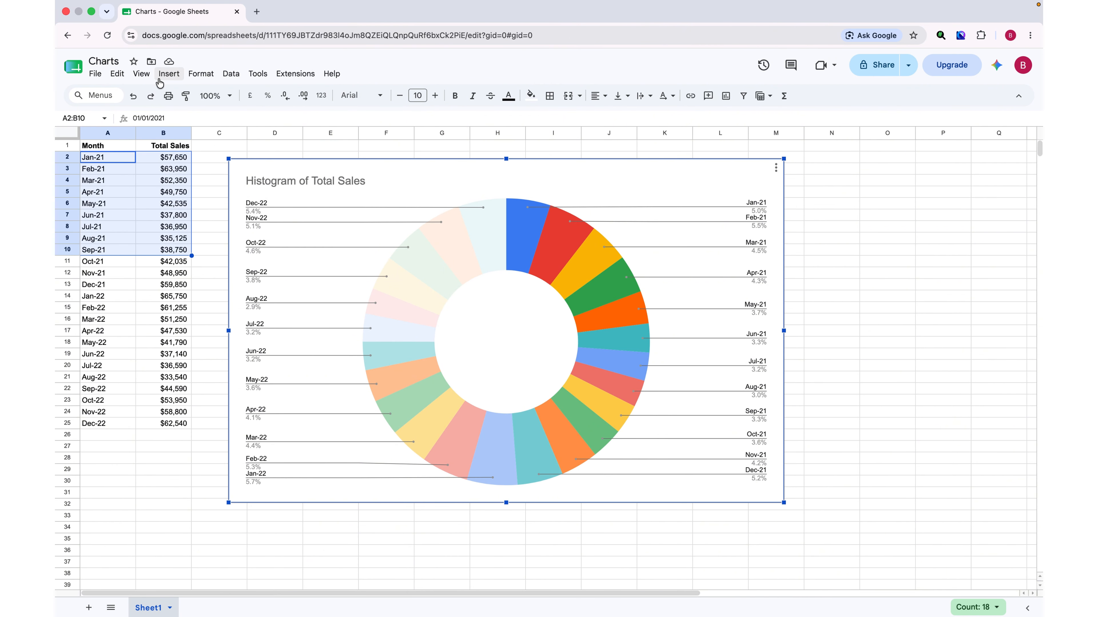
left_click(173, 78)
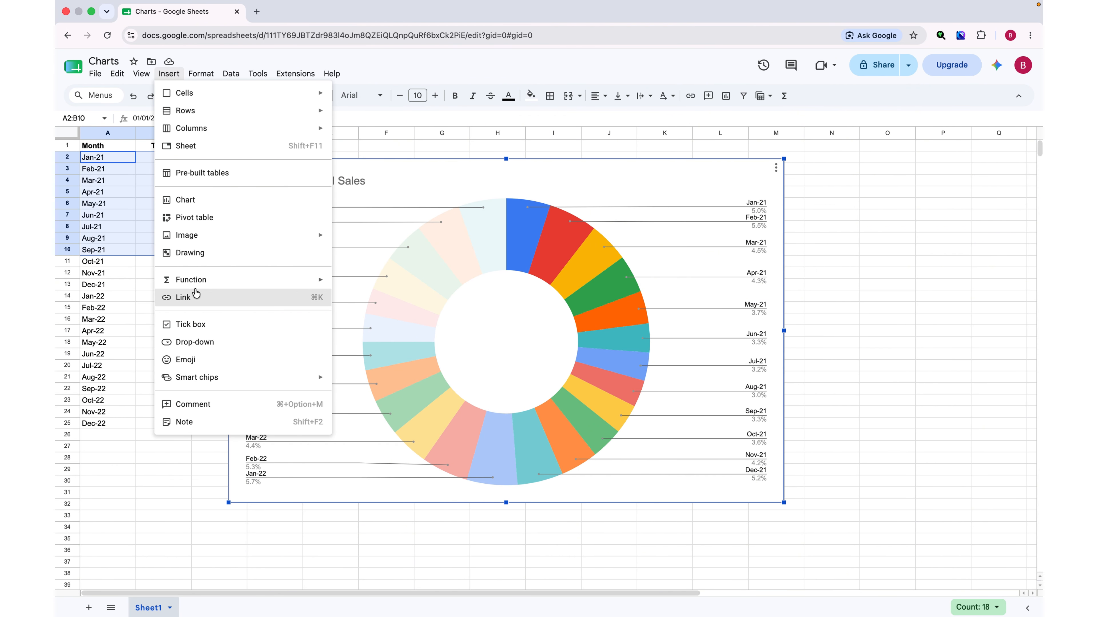
left_click(381, 190)
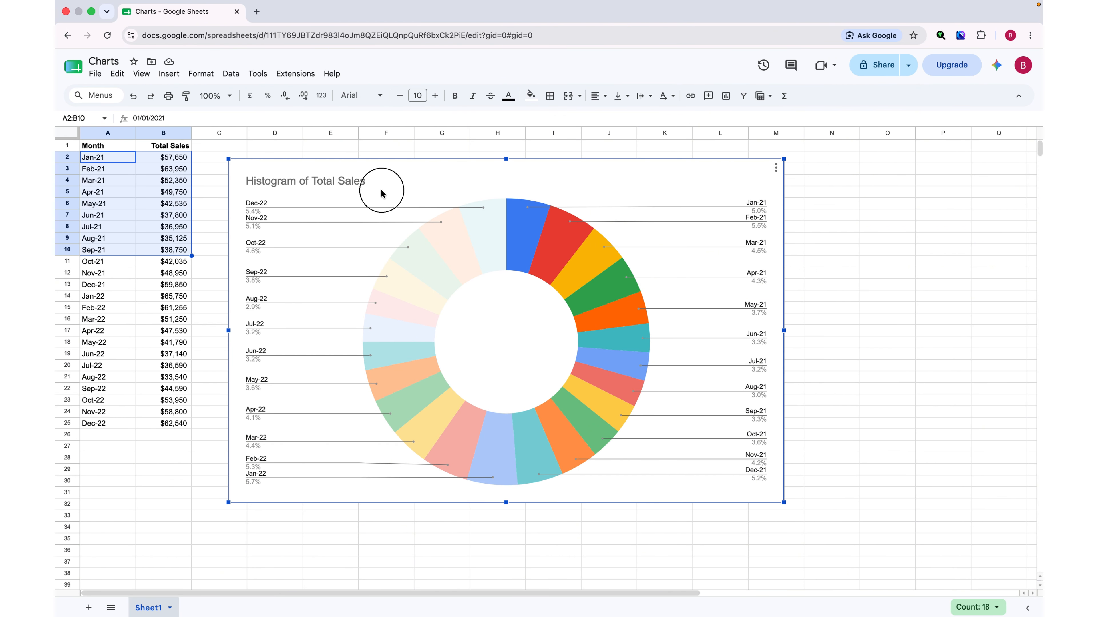
Reopen the chart editor and change the chart type back to the suggested line chart.
left_click(446, 181)
left_click(447, 181)
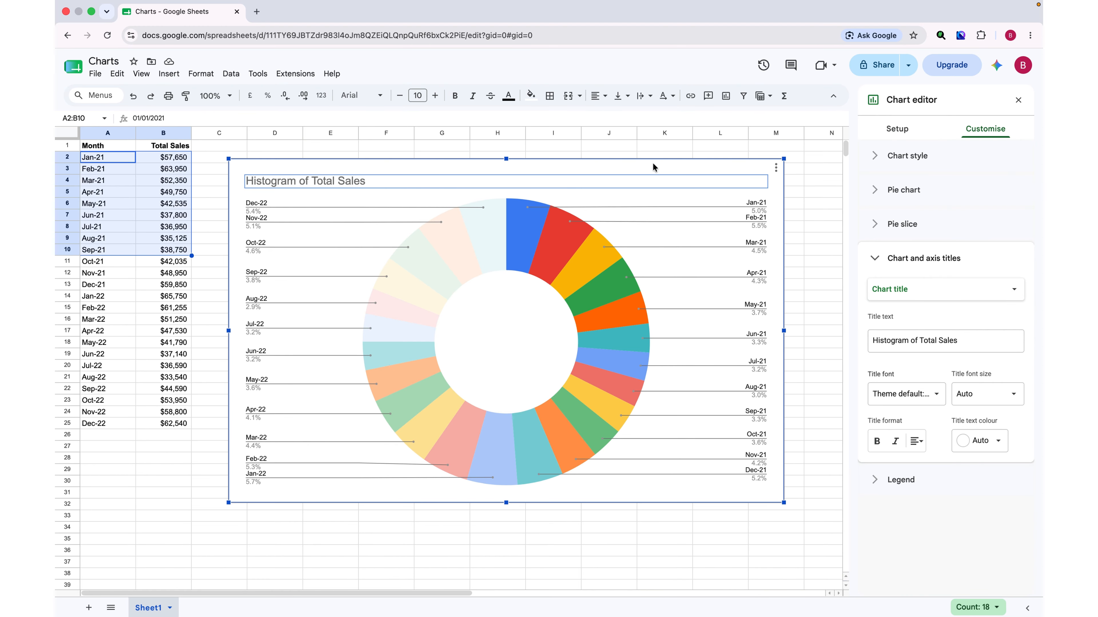
left_click(908, 136)
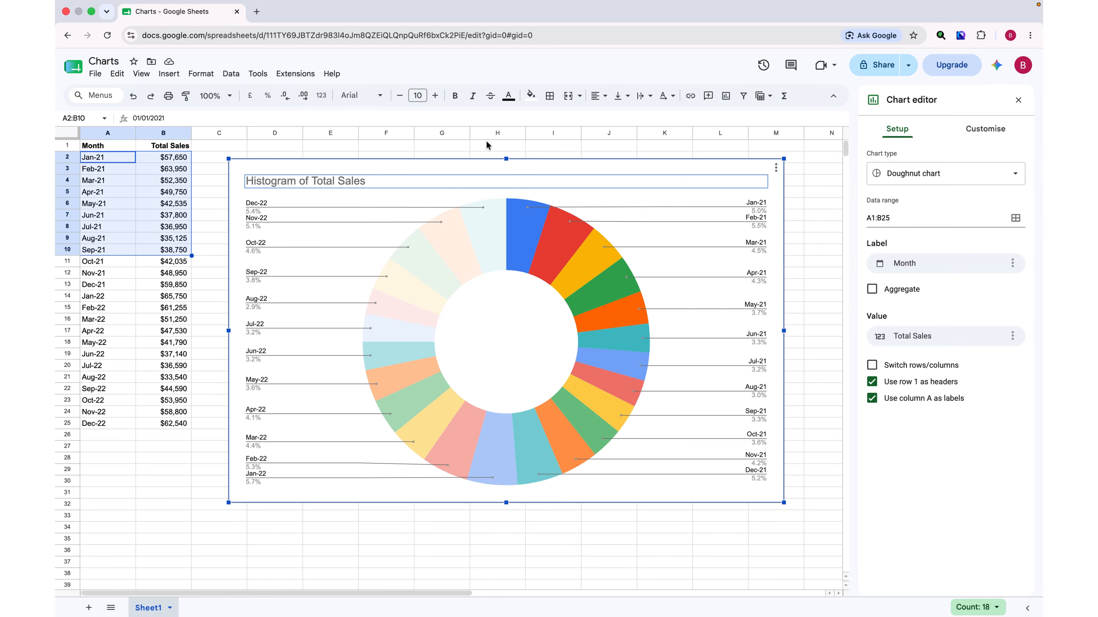
left_click(947, 177)
left_click(929, 216)
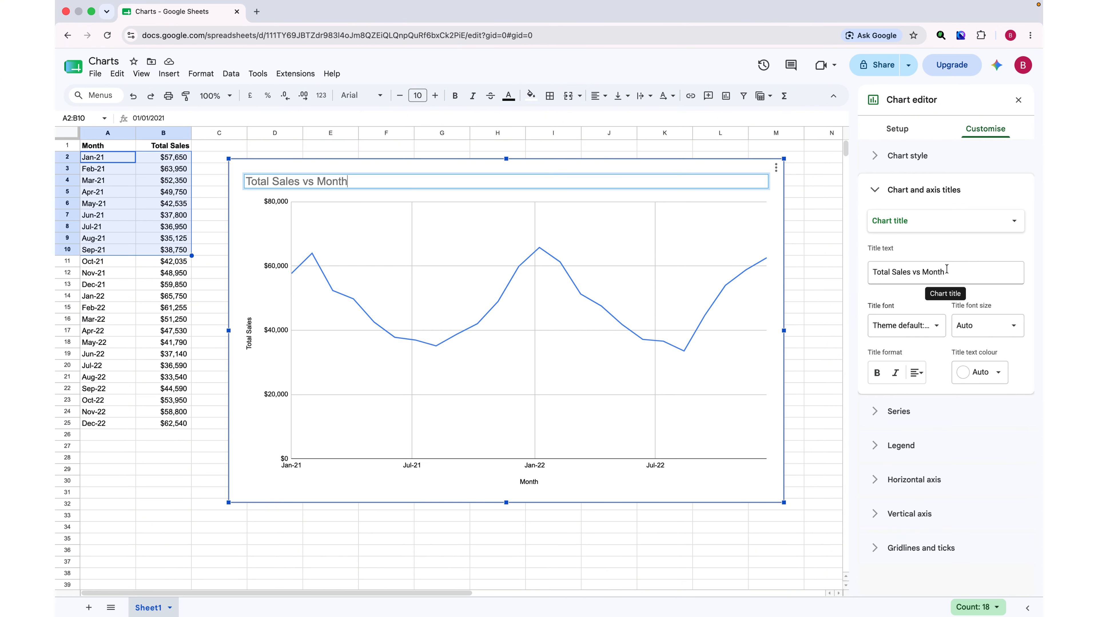
Replace the chart title text with "Total".
left_click(946, 269)
left_click(954, 271)
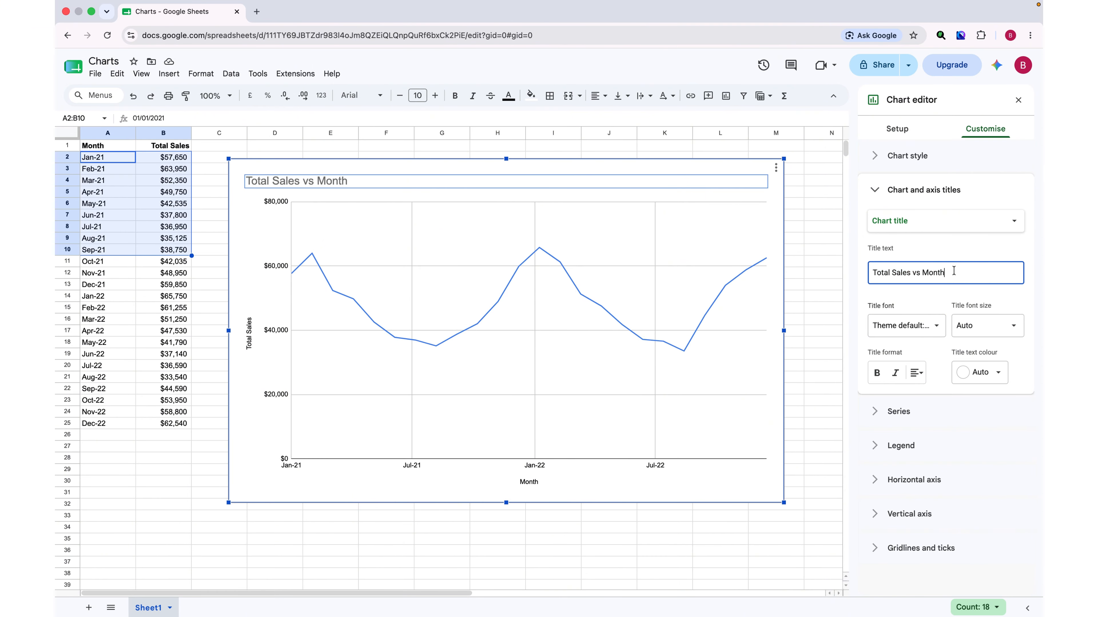
triple_click(954, 271)
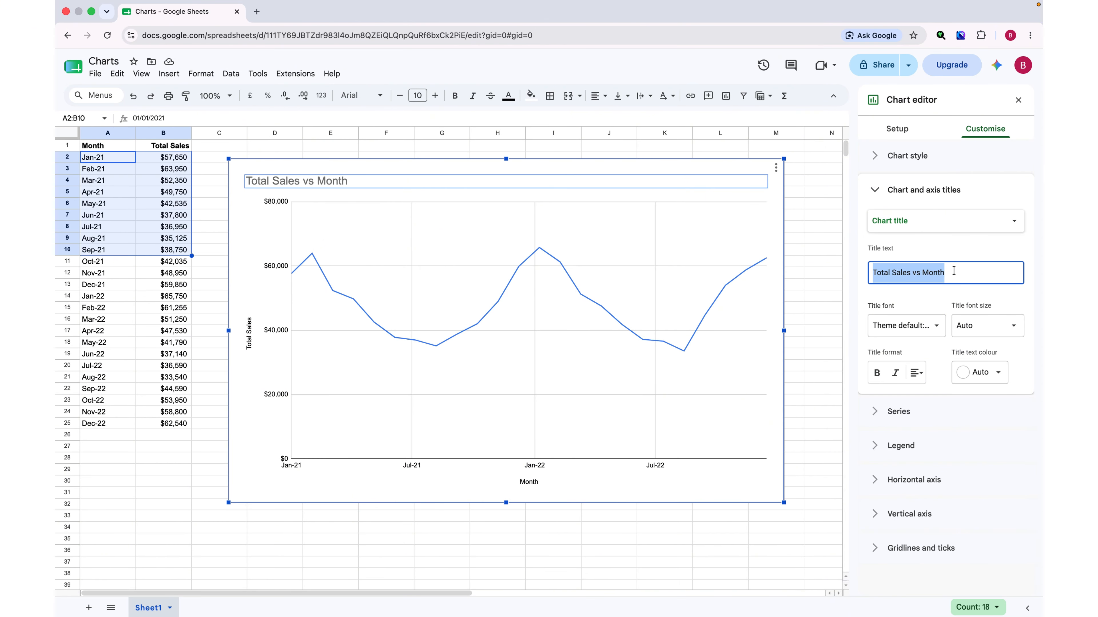
type("Total")
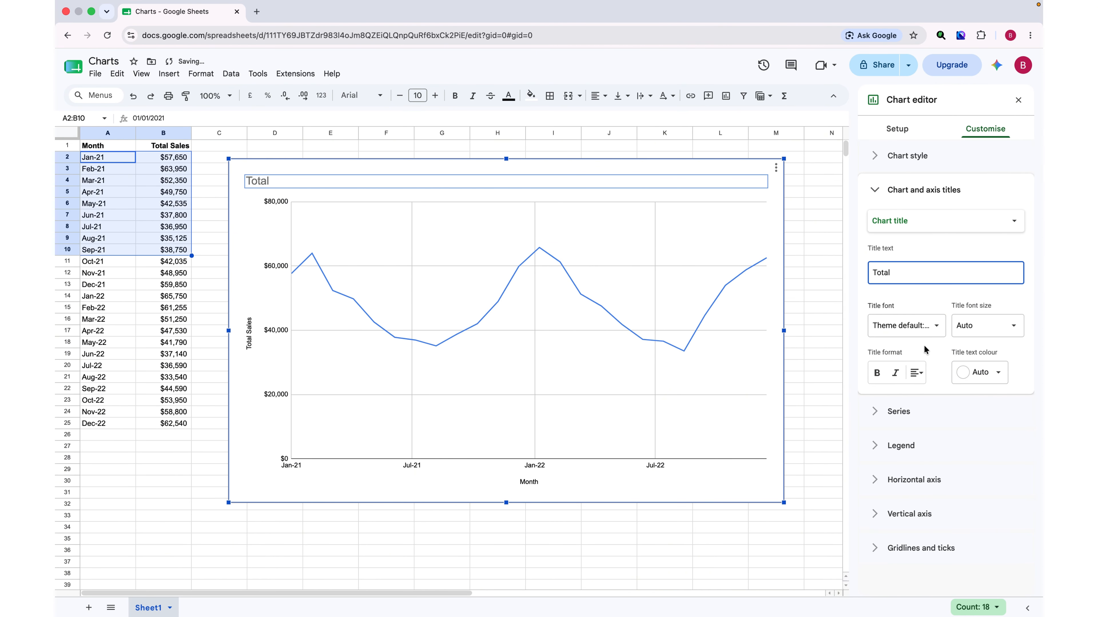
Set the chart title font to Comic Sans MS.
left_click(917, 303)
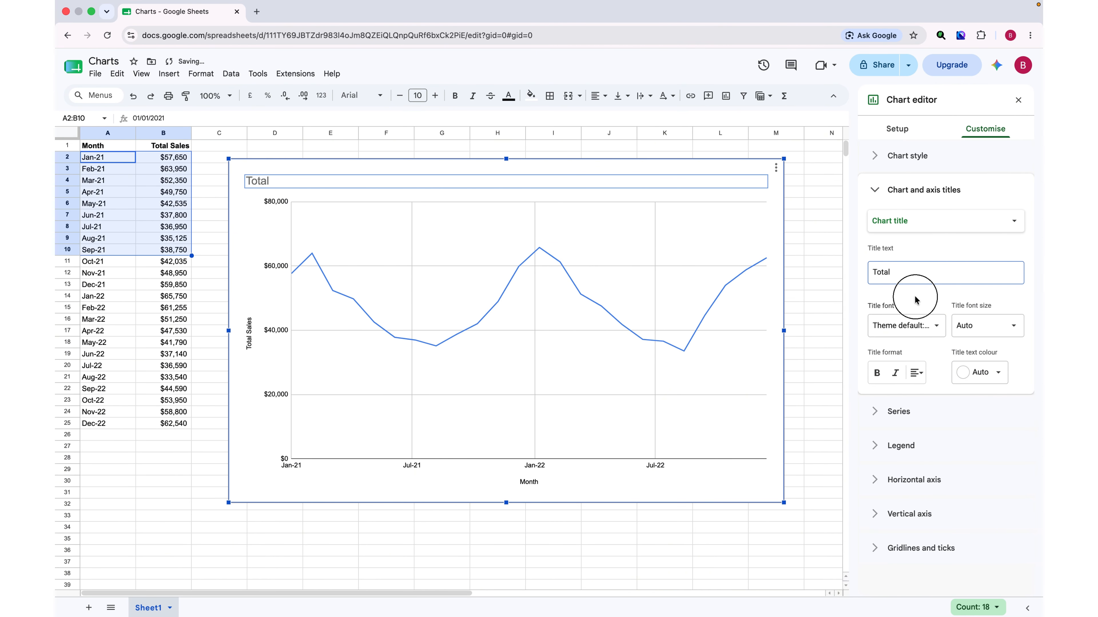
left_click(934, 328)
left_click(906, 378)
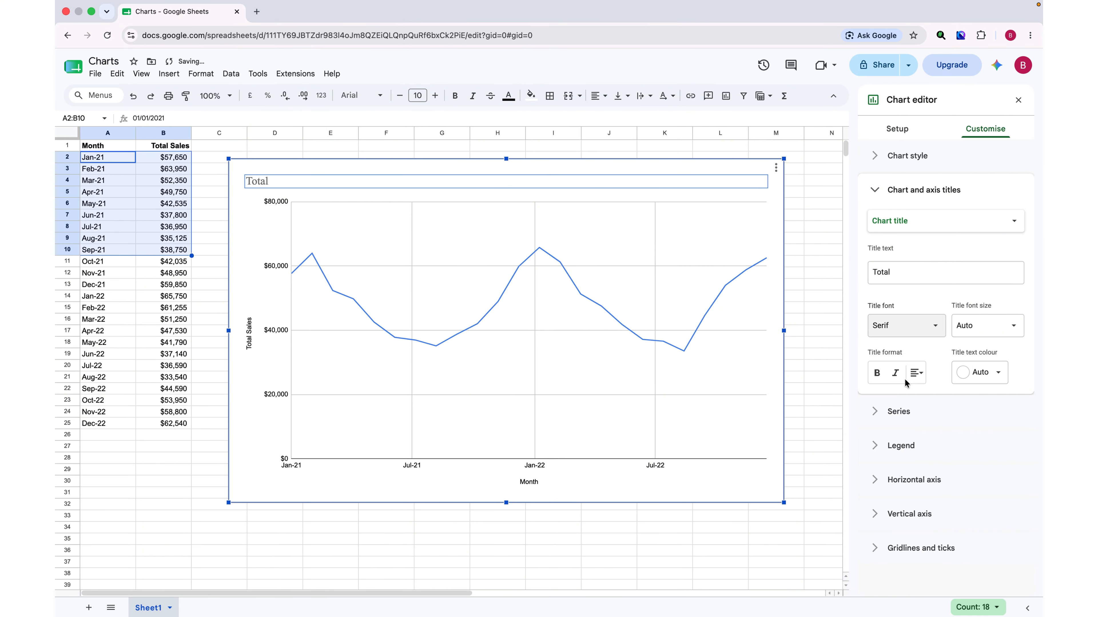
left_click(934, 328)
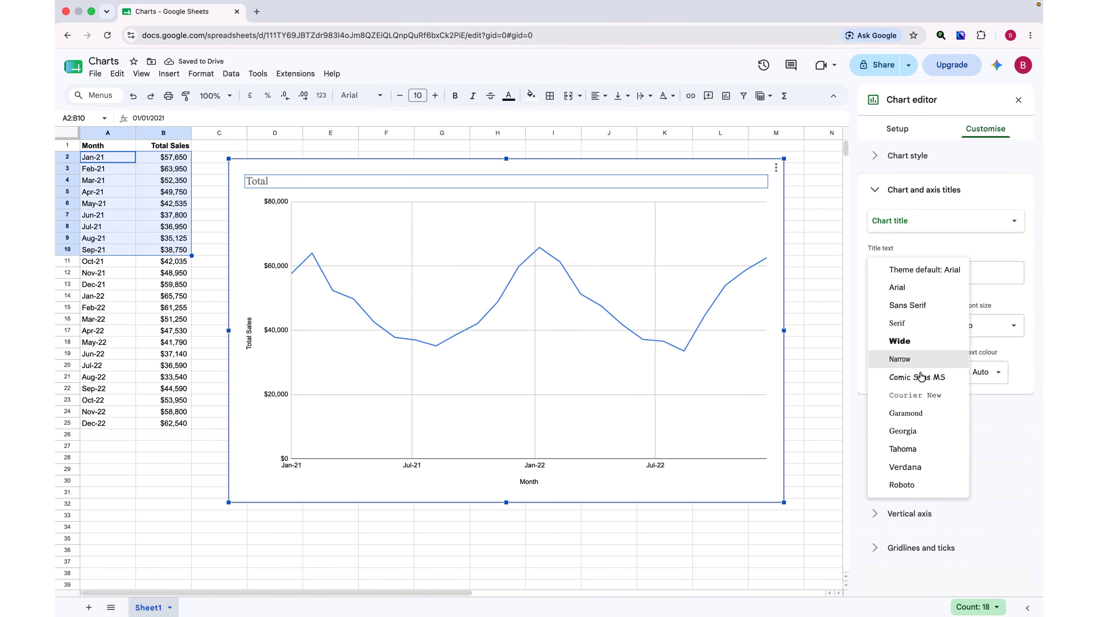
left_click(918, 384)
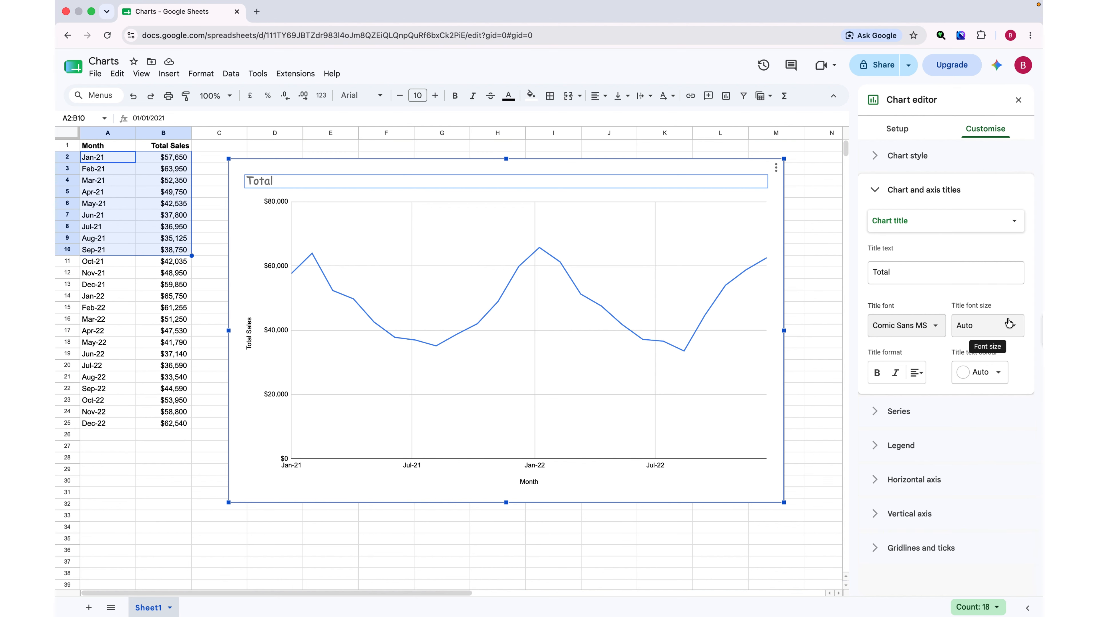
Make the chart title bold and italic and centre-align it.
left_click(878, 374)
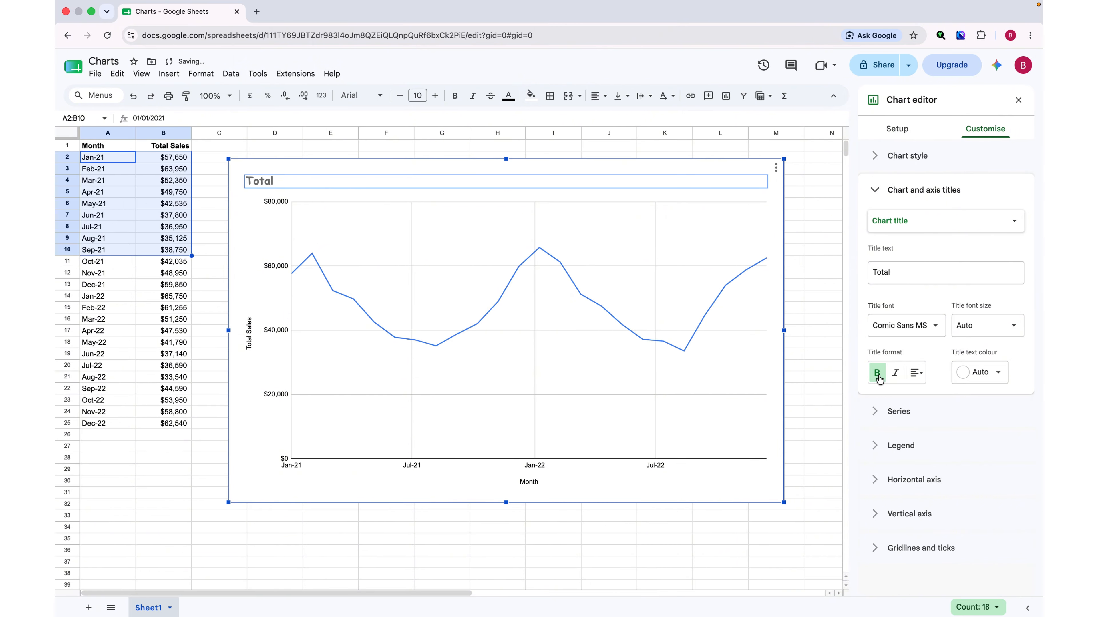
left_click(894, 378)
left_click(923, 377)
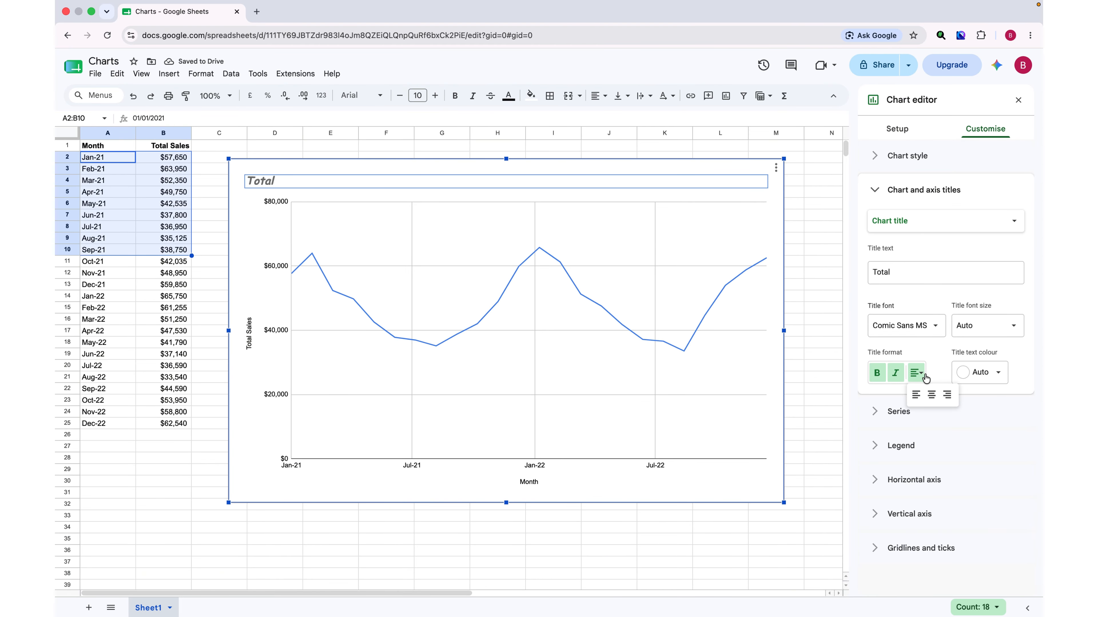
left_click(931, 395)
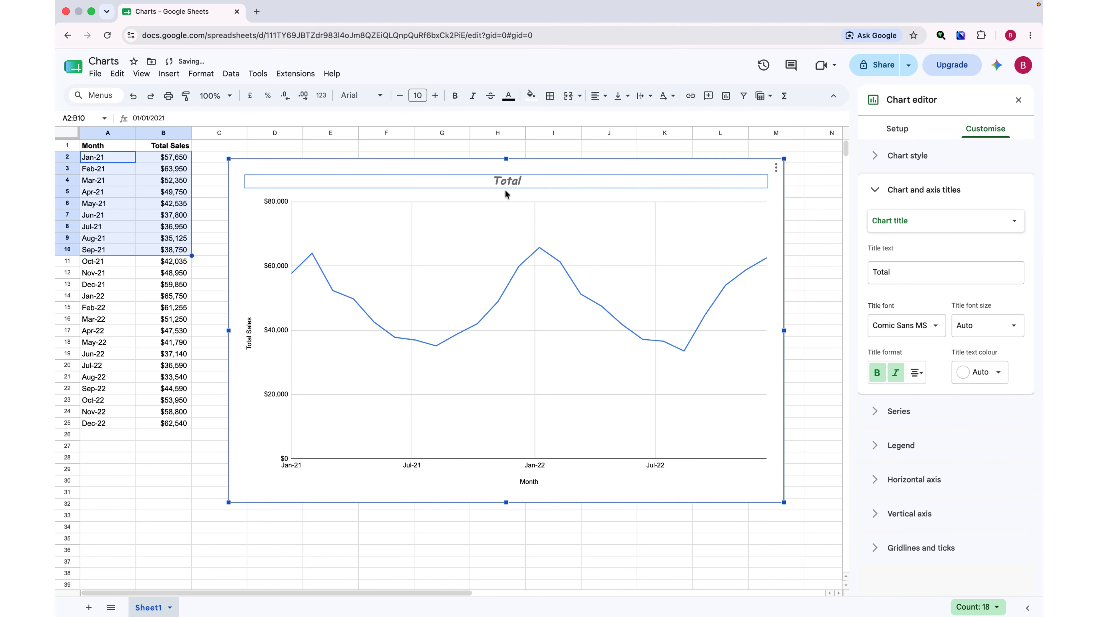
Set the chart title's text colour to yellow.
left_click(998, 375)
left_click(923, 429)
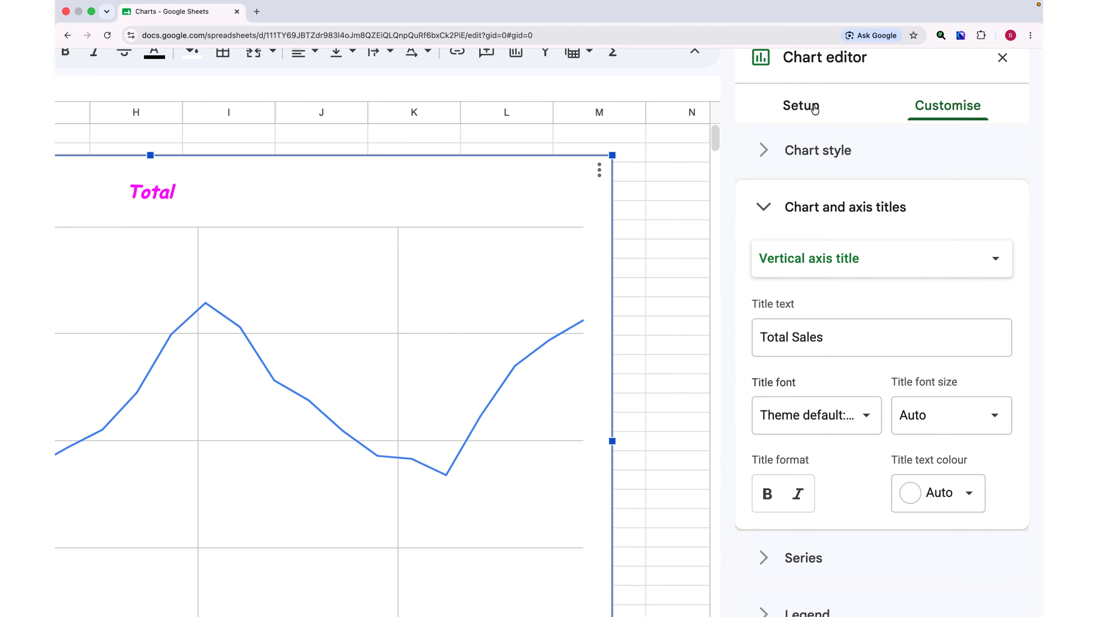
Set the Total Sales series line dash type to dotted.
left_click(815, 109)
scroll(828, 225, "down", 5)
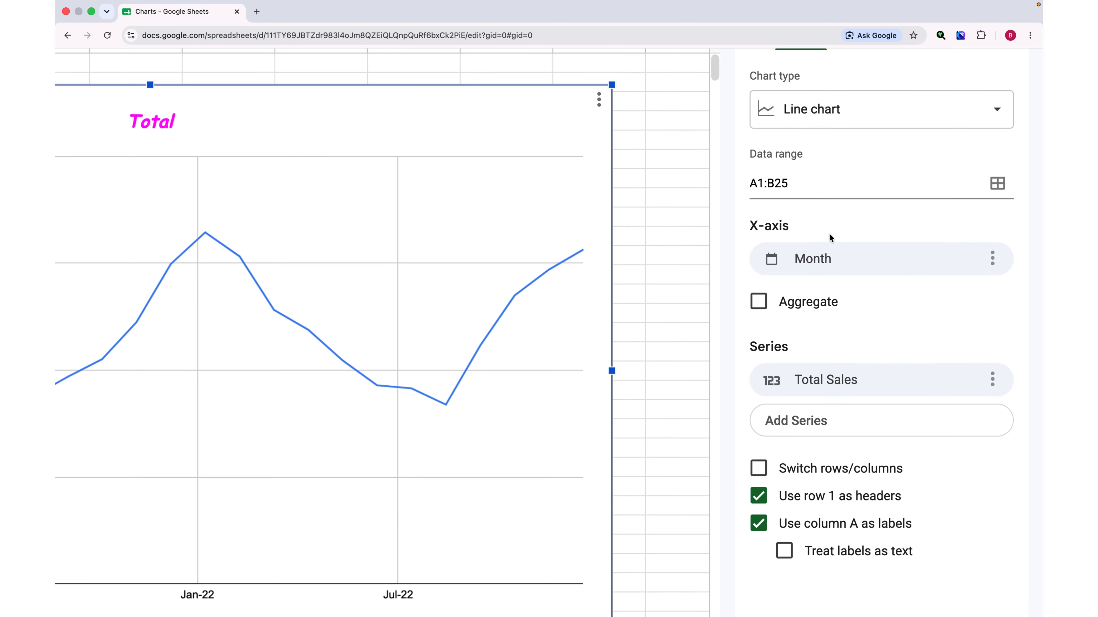
scroll(829, 238, "up", 5)
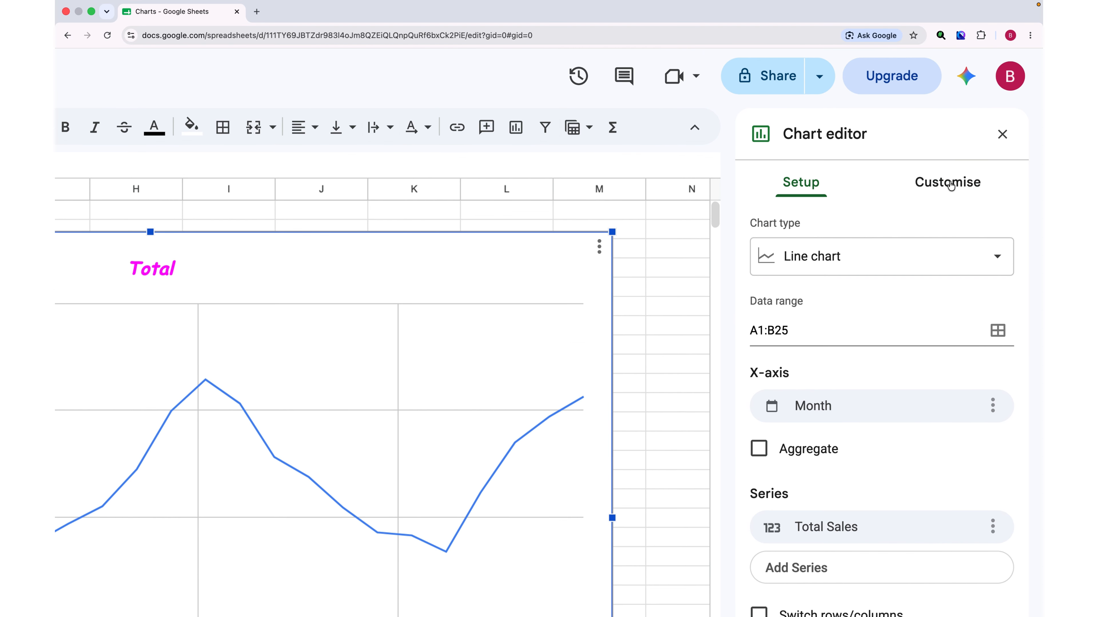
left_click(946, 182)
scroll(865, 280, "down", 5)
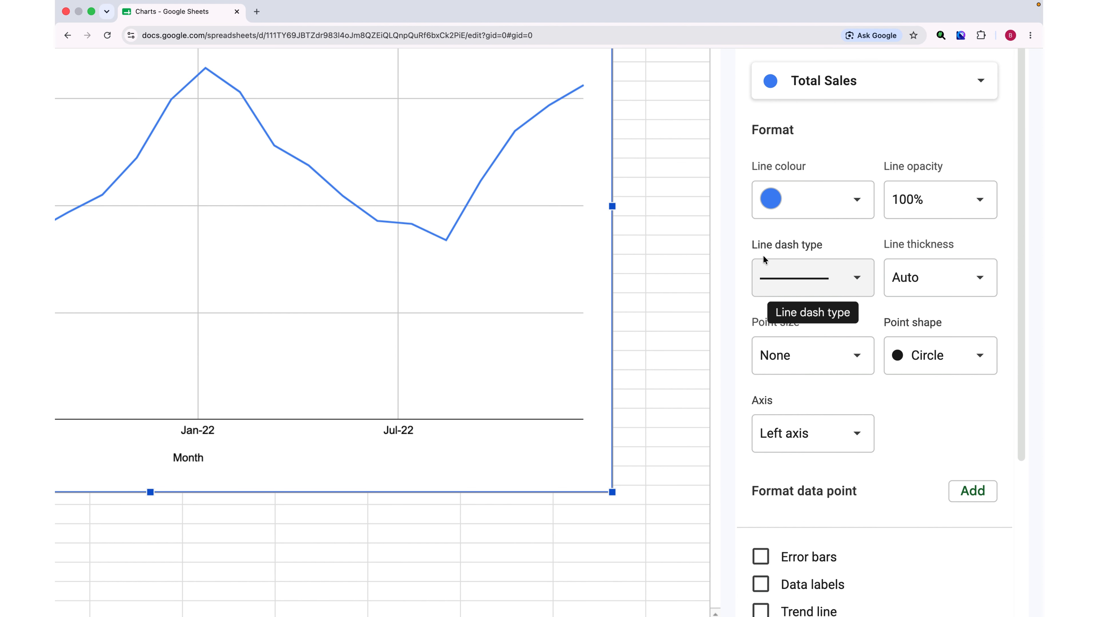
left_click(850, 277)
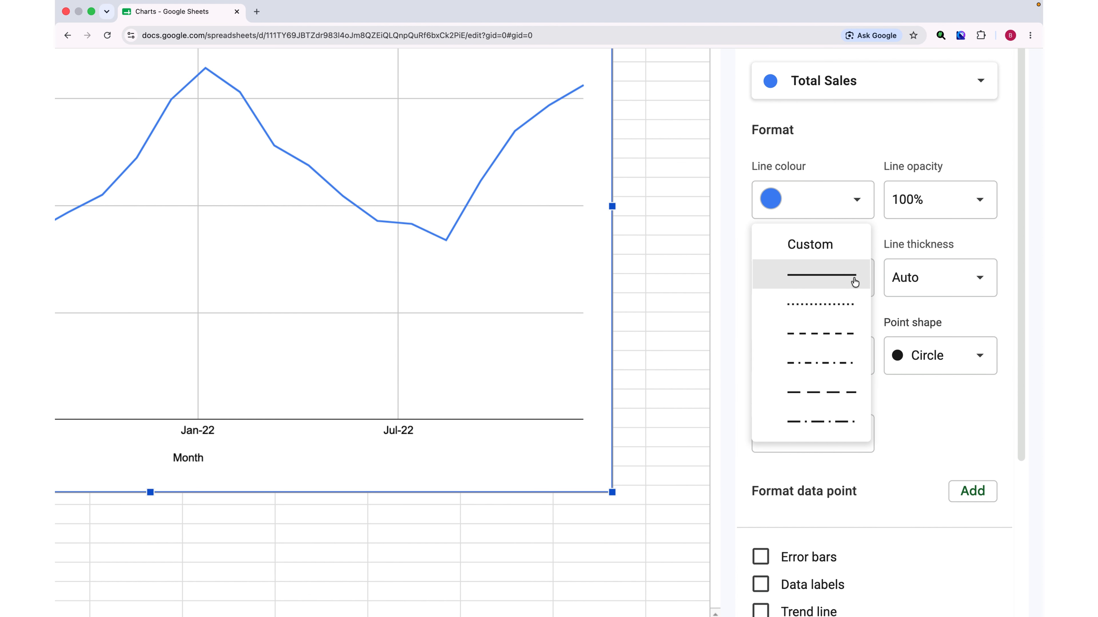
left_click(832, 308)
left_click(363, 365)
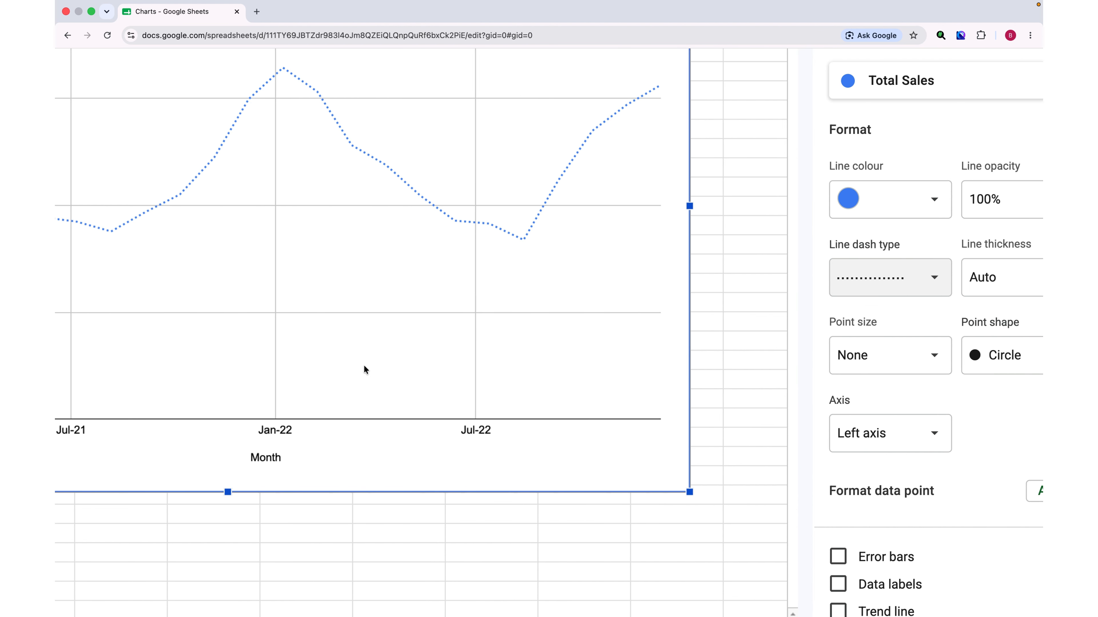